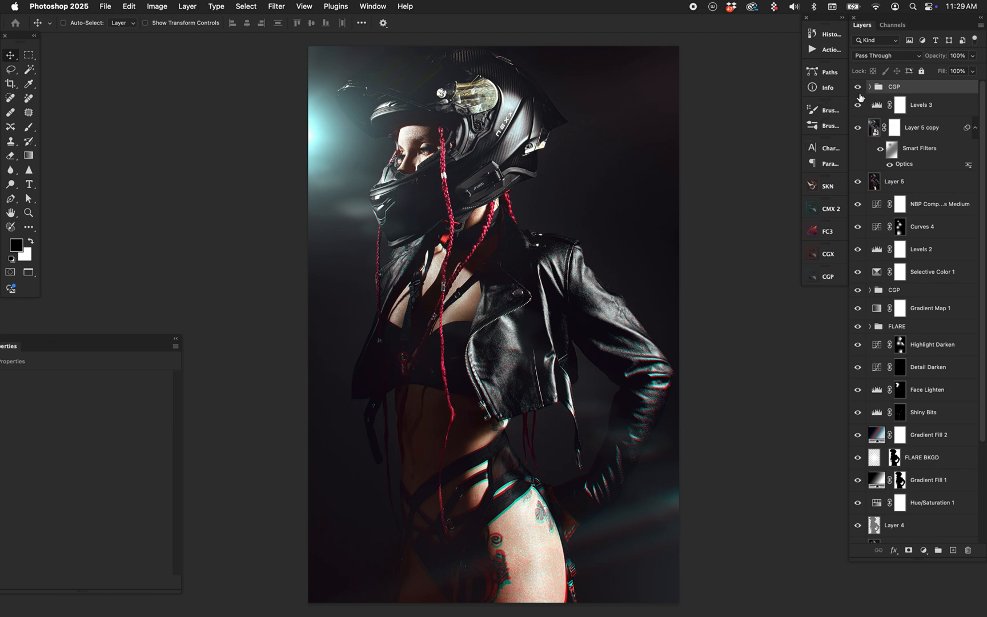
# Hide the uppermost CGP group, Levels 3 and Layer 5 copy, toggling Layer 5 copy once to compare its flare effect.
pyautogui.moveTo(857, 86); pyautogui.dragTo(858, 128)
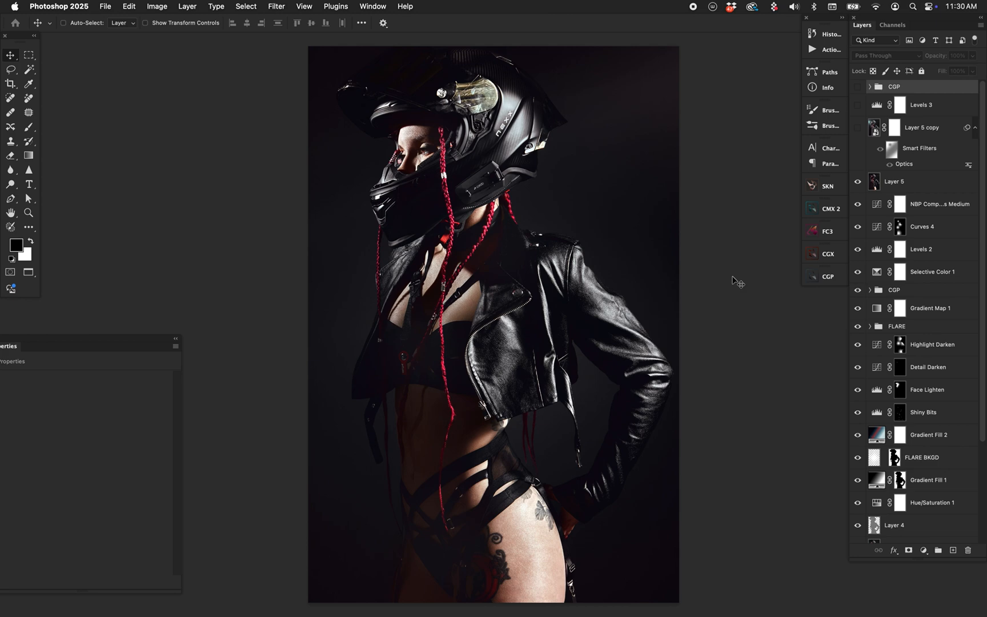
pyautogui.click(857, 128)
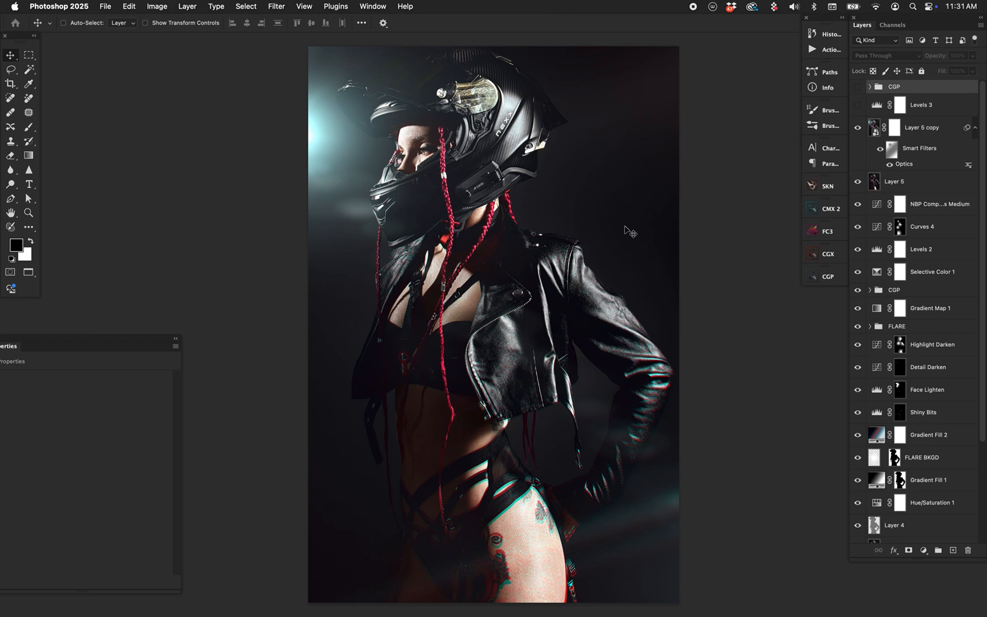
pyautogui.click(857, 127)
# Convert Layer 5 to a Smart Object.
pyautogui.click(878, 187)
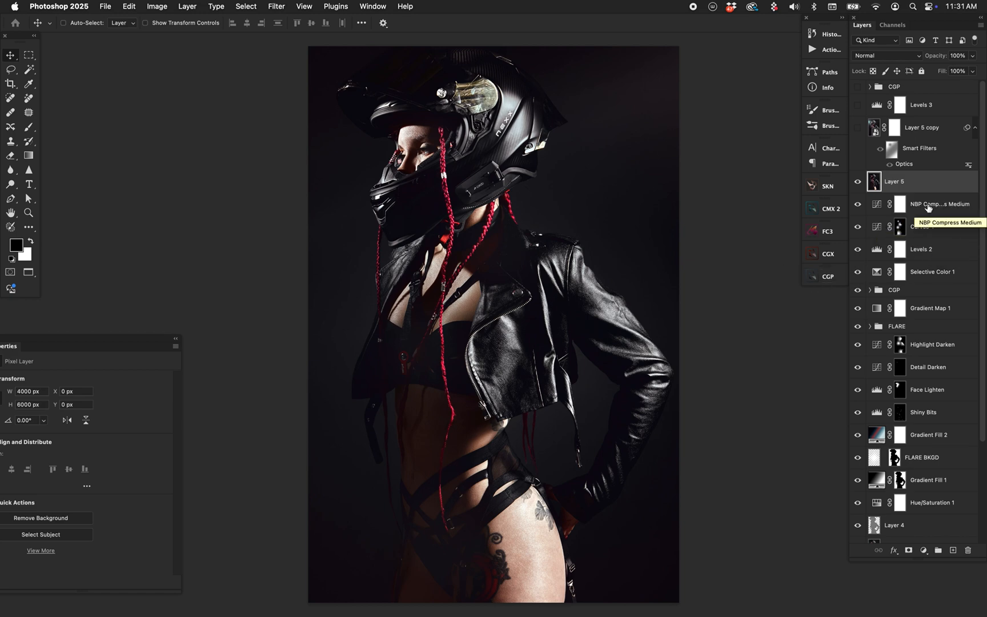
pyautogui.rightClick(915, 182)
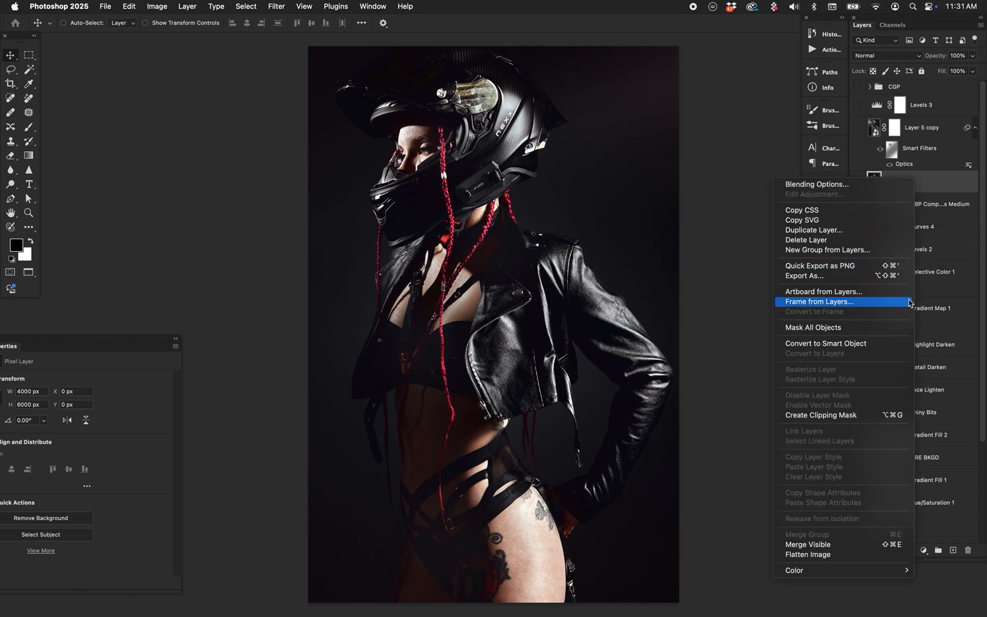
pyautogui.click(882, 343)
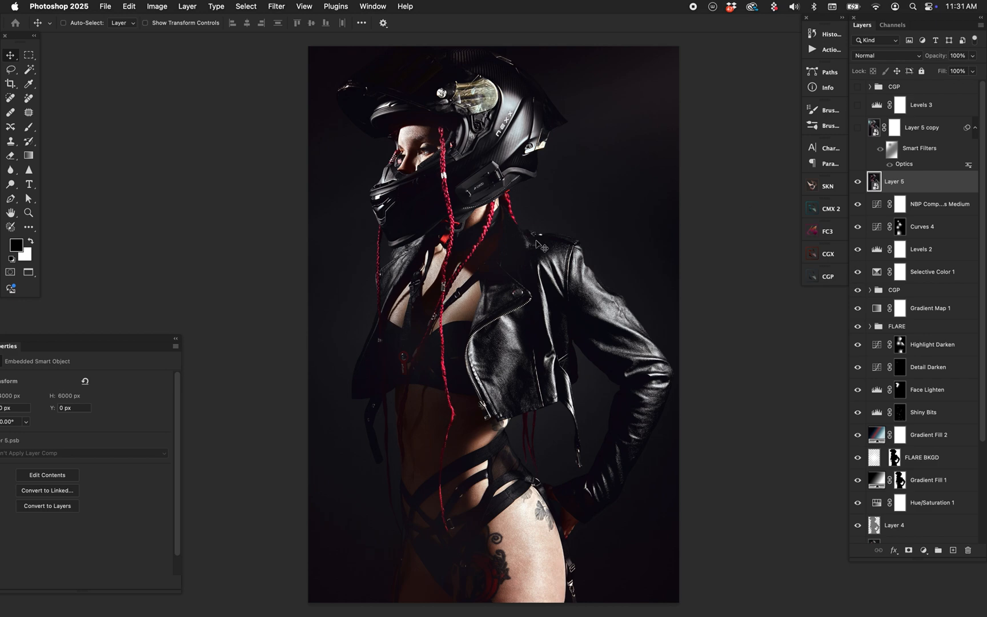
# Open the Boris FX Optics filter on Layer 5 without applying the previous filters and masks.
pyautogui.click(276, 7)
pyautogui.moveTo(378, 319)
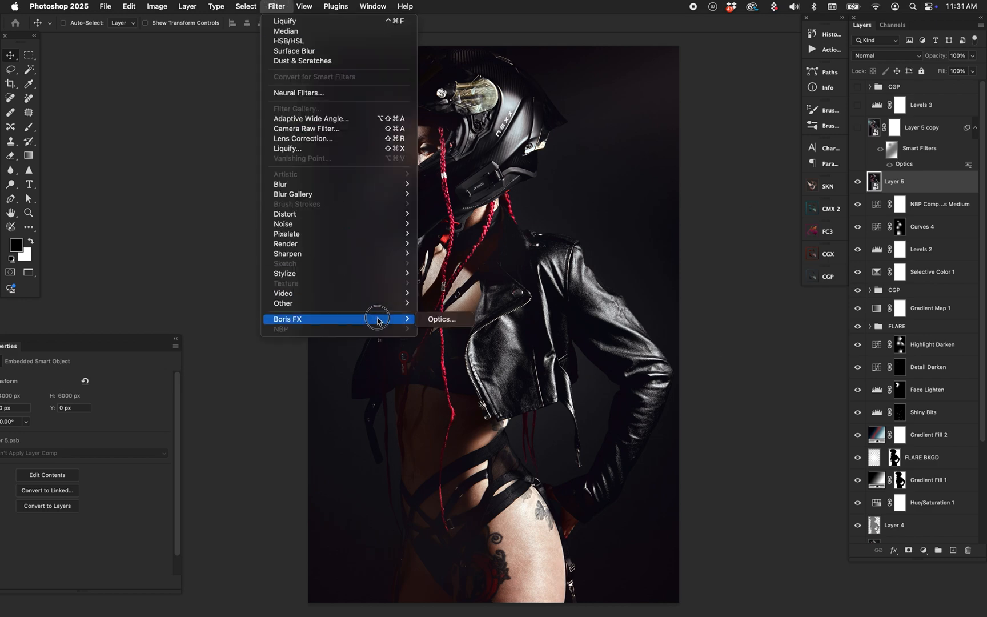
pyautogui.click(448, 321)
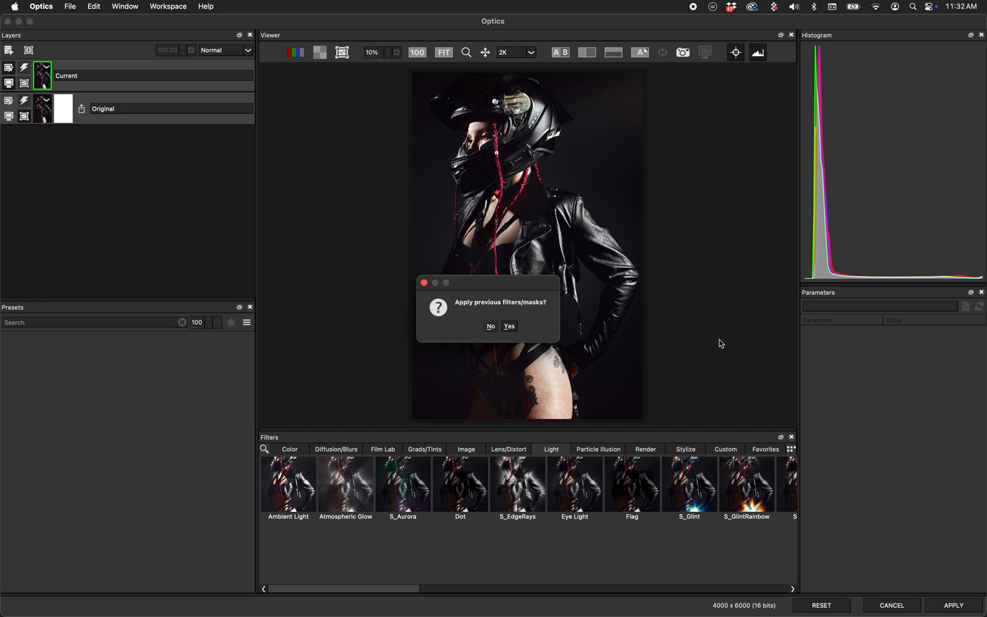
pyautogui.click(491, 327)
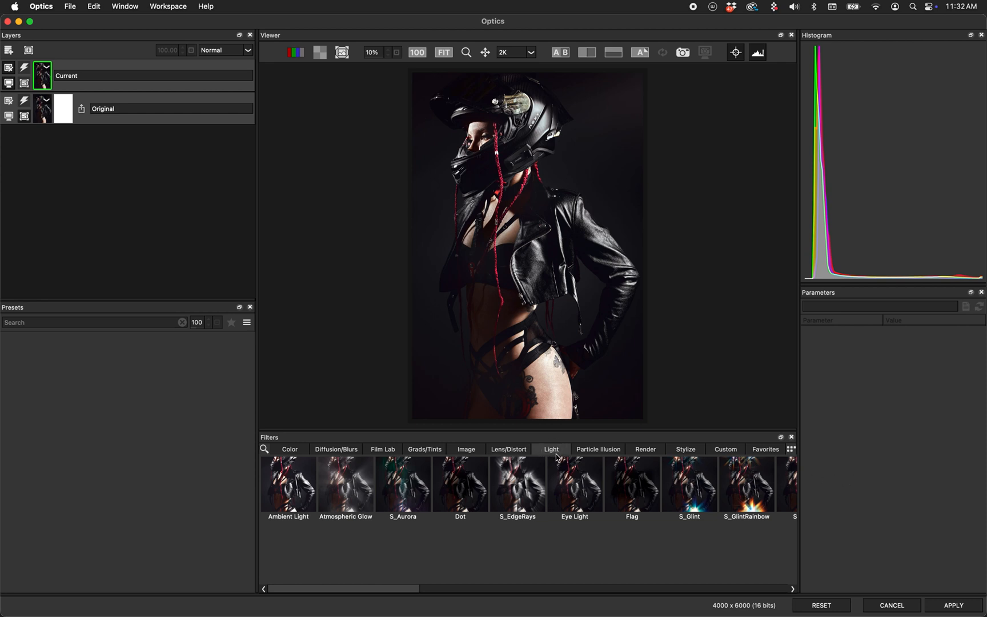
# Browse the filter categories, trying Colorize Gradient with its Light Blue Sky and Blue Sky with ND presets and the Photographic filter.
pyautogui.click(515, 450)
pyautogui.click(469, 451)
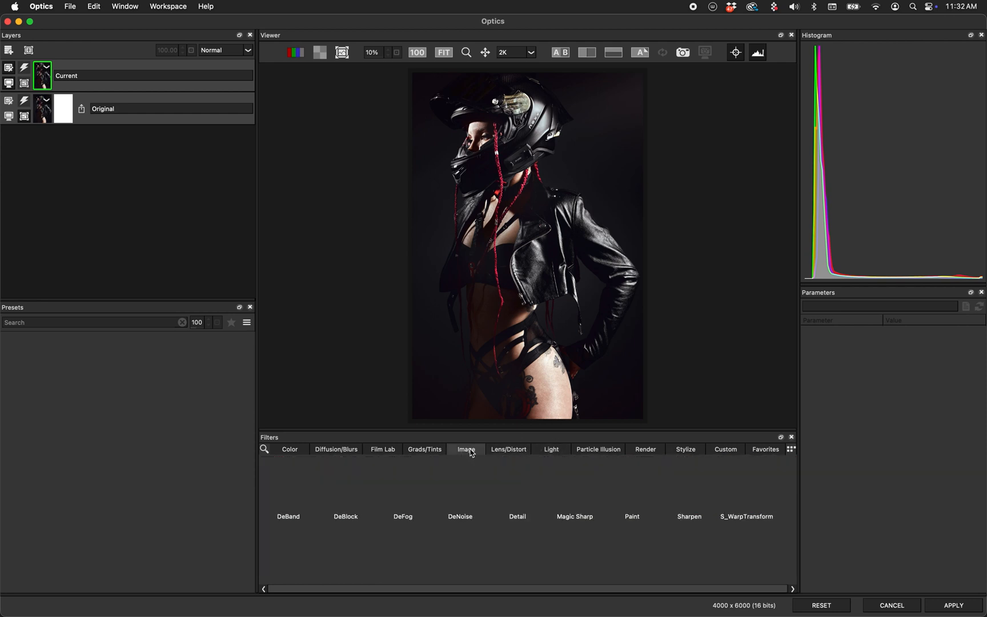
pyautogui.click(429, 451)
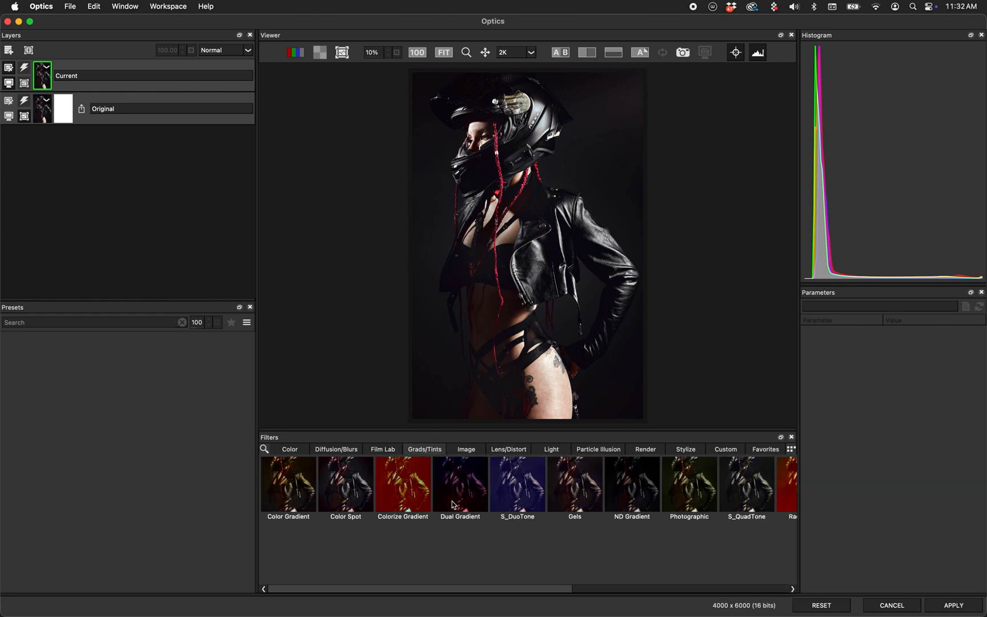
pyautogui.click(414, 494)
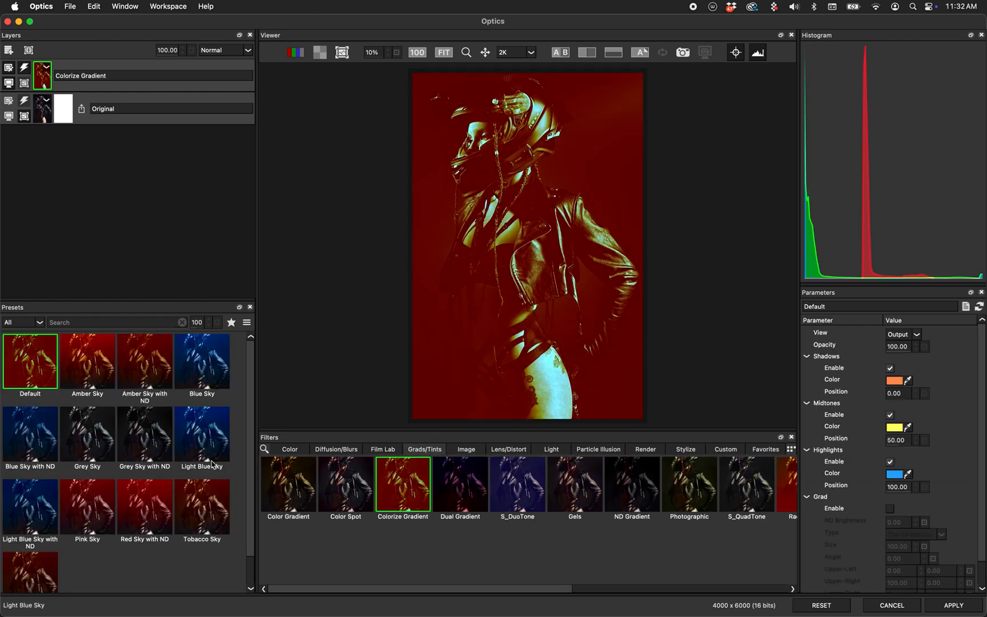
pyautogui.click(192, 441)
pyautogui.click(31, 435)
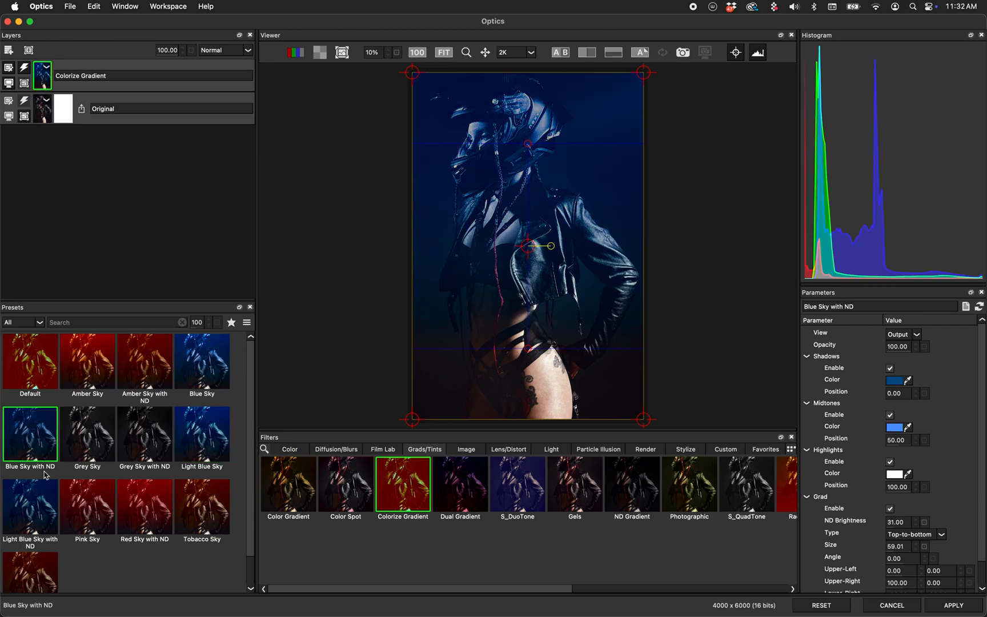
pyautogui.click(45, 504)
pyautogui.click(678, 482)
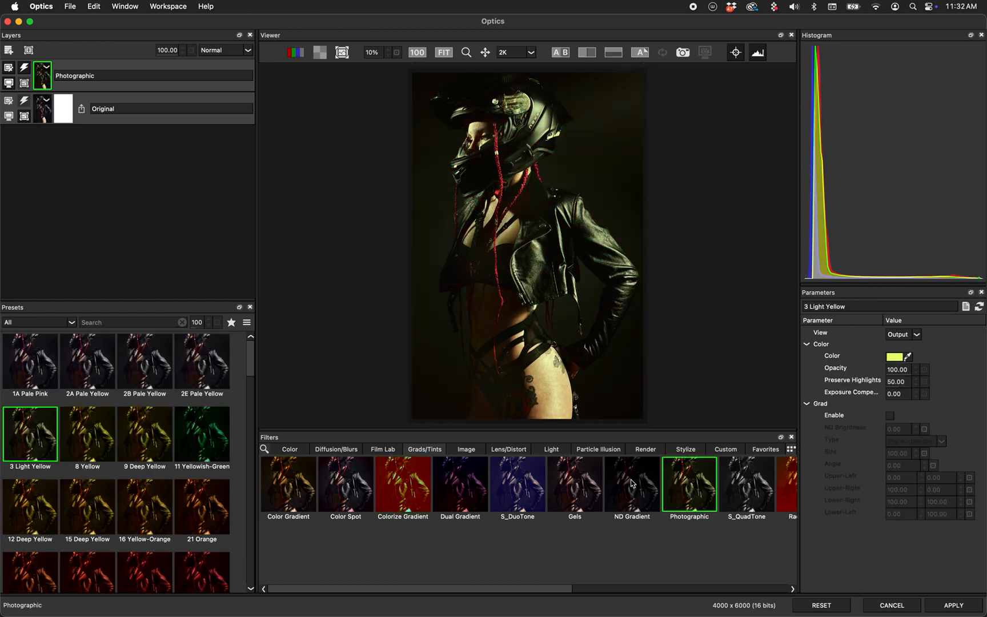
# Apply the S_LensFlare light filter in place of Photographic and enlarge the area listing its parameters.
pyautogui.click(552, 448)
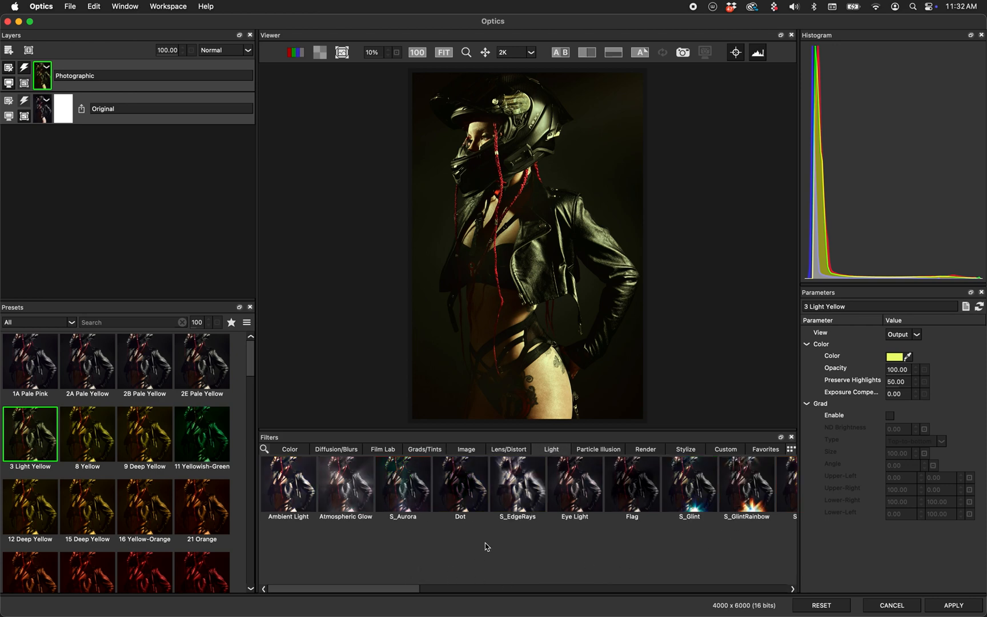
pyautogui.moveTo(408, 588); pyautogui.dragTo(599, 590)
pyautogui.click(607, 491)
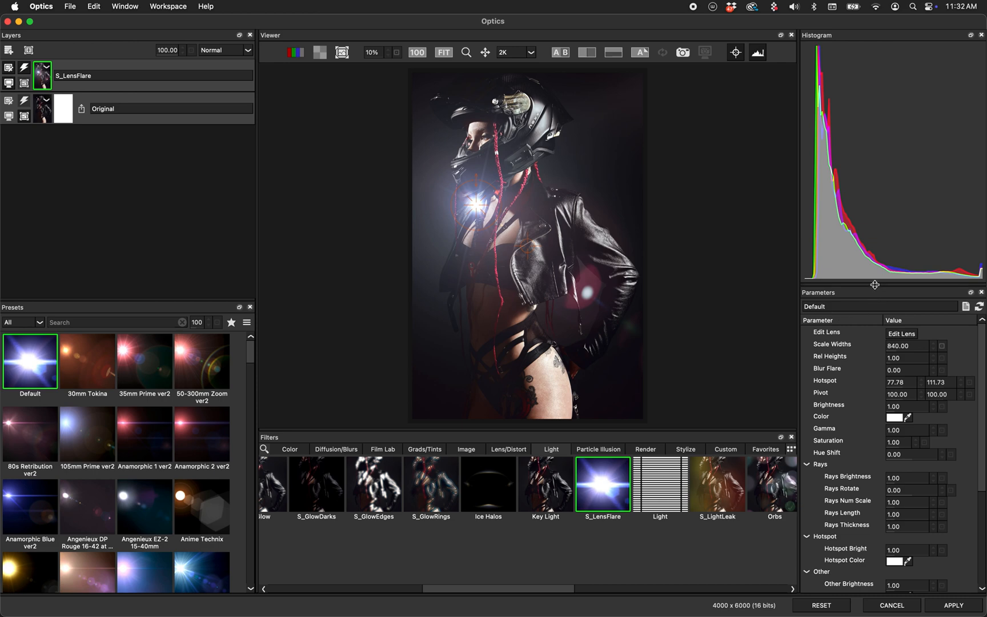
pyautogui.moveTo(876, 285); pyautogui.dragTo(885, 162)
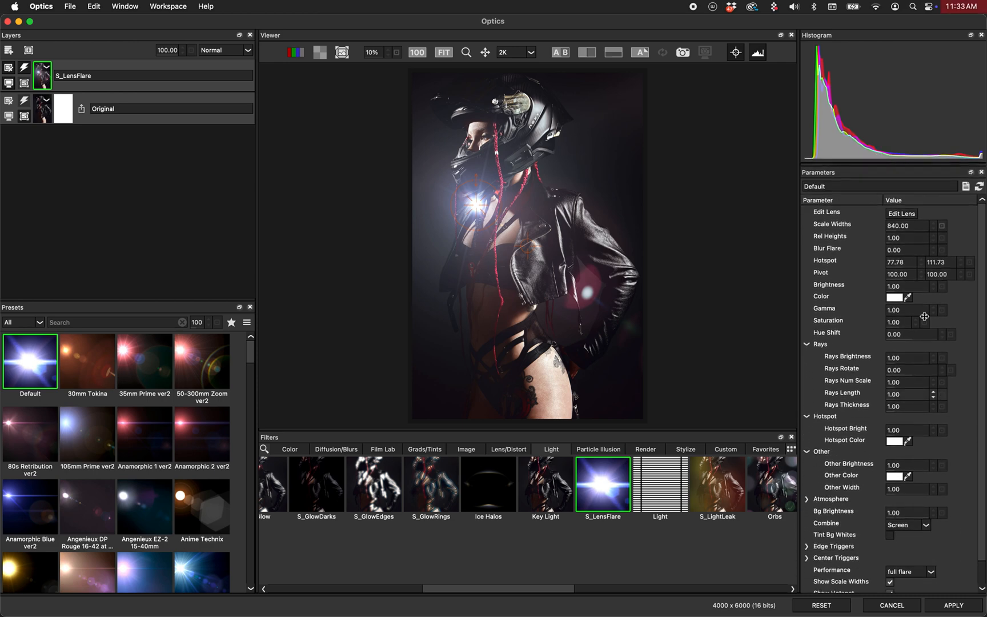
# Try the flare presets 30mm Tokina, 35mm Prime ver2, 50-300mm Zoom ver2, Anamorphic 2 ver2 and 105mm Prime ver2.
pyautogui.click(91, 368)
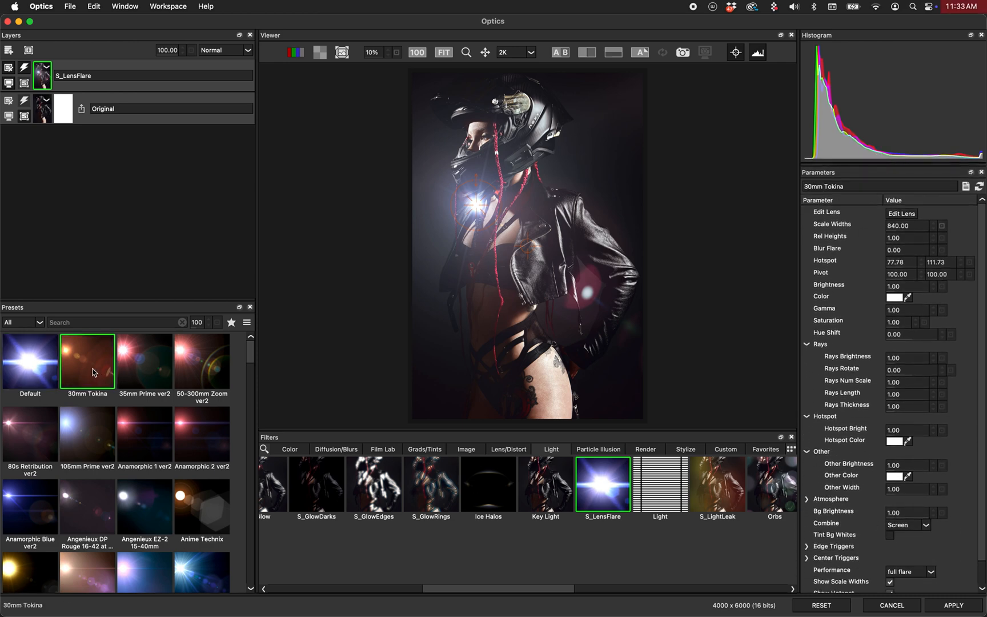
pyautogui.click(151, 370)
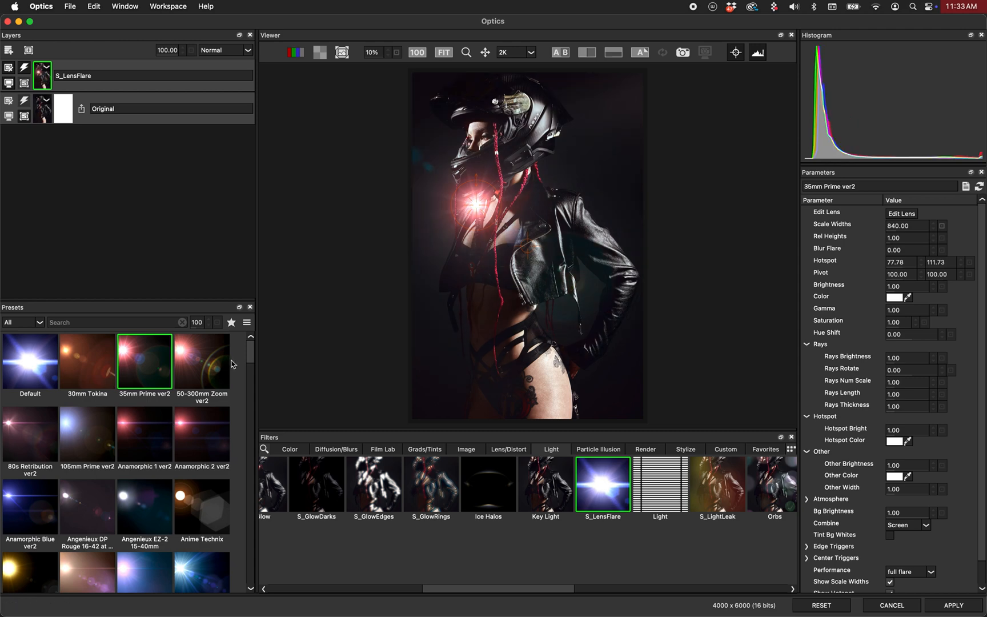
pyautogui.click(221, 354)
pyautogui.click(223, 451)
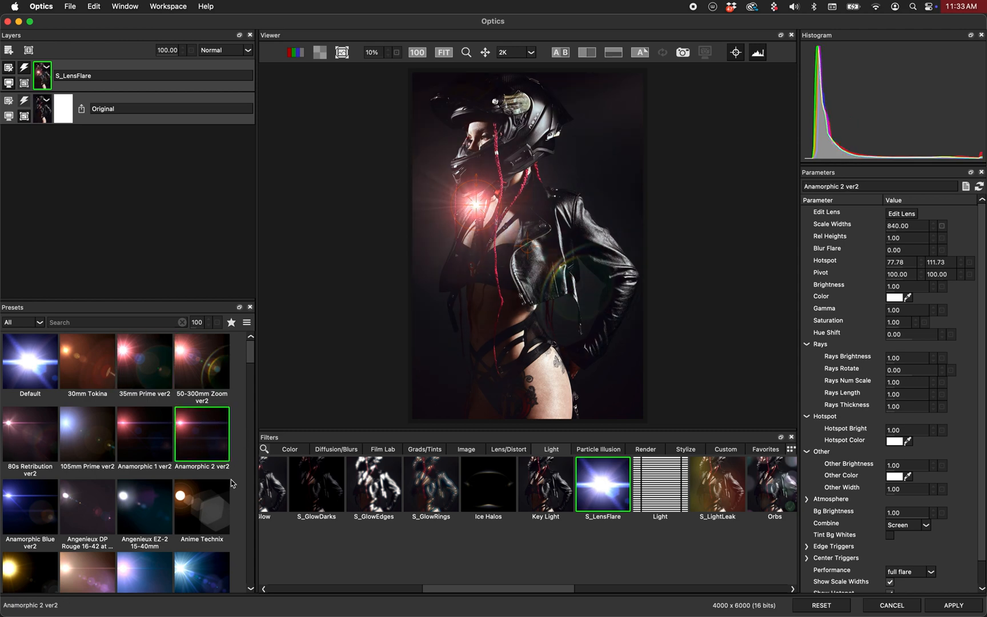
pyautogui.click(98, 446)
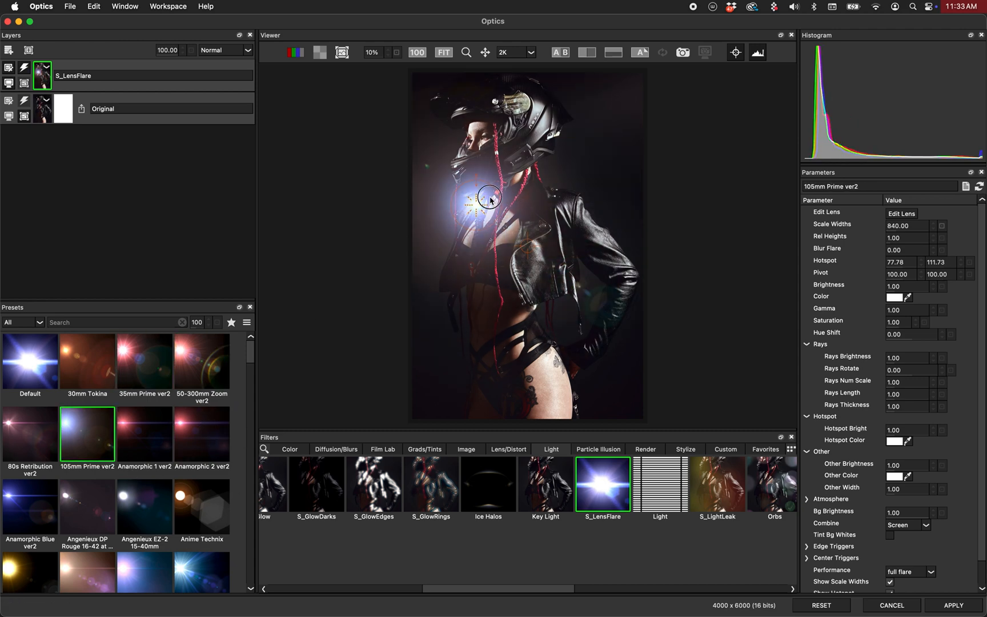
# Place the flare near the photo's left edge beside the helmet, using the Angenieux EZ-2 15-40mm preset with Scale Widths at about 1,652.
pyautogui.moveTo(476, 204); pyautogui.dragTo(609, 157)
pyautogui.moveTo(473, 120); pyautogui.dragTo(437, 159)
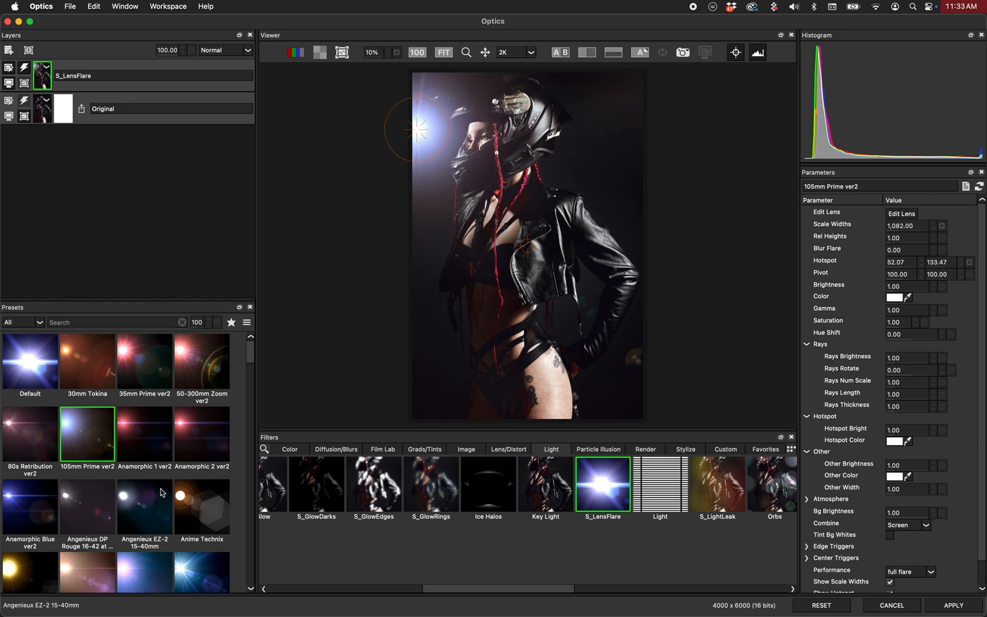
pyautogui.click(147, 505)
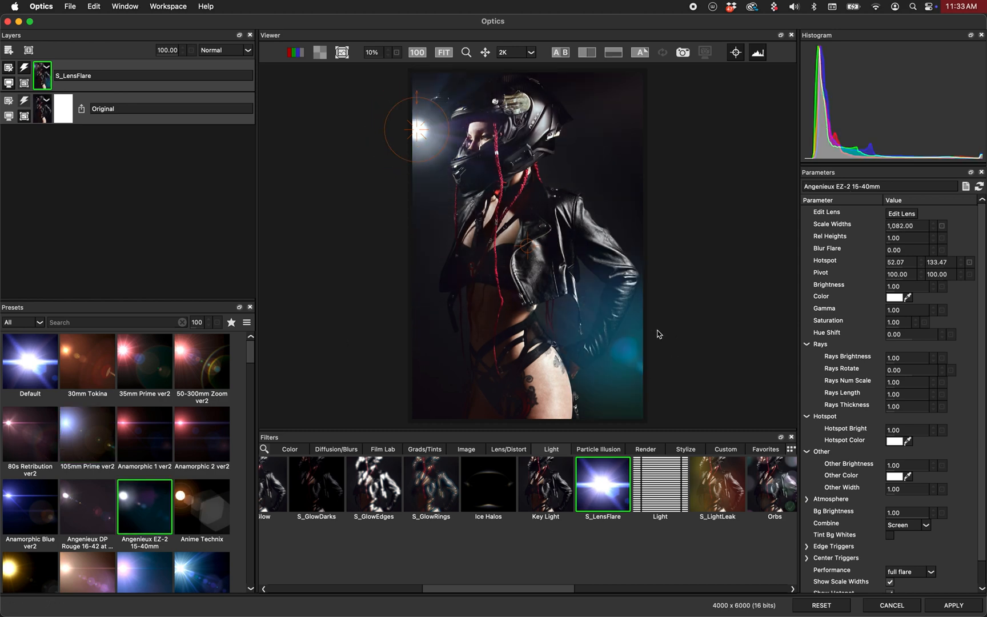
pyautogui.moveTo(457, 168); pyautogui.dragTo(412, 117)
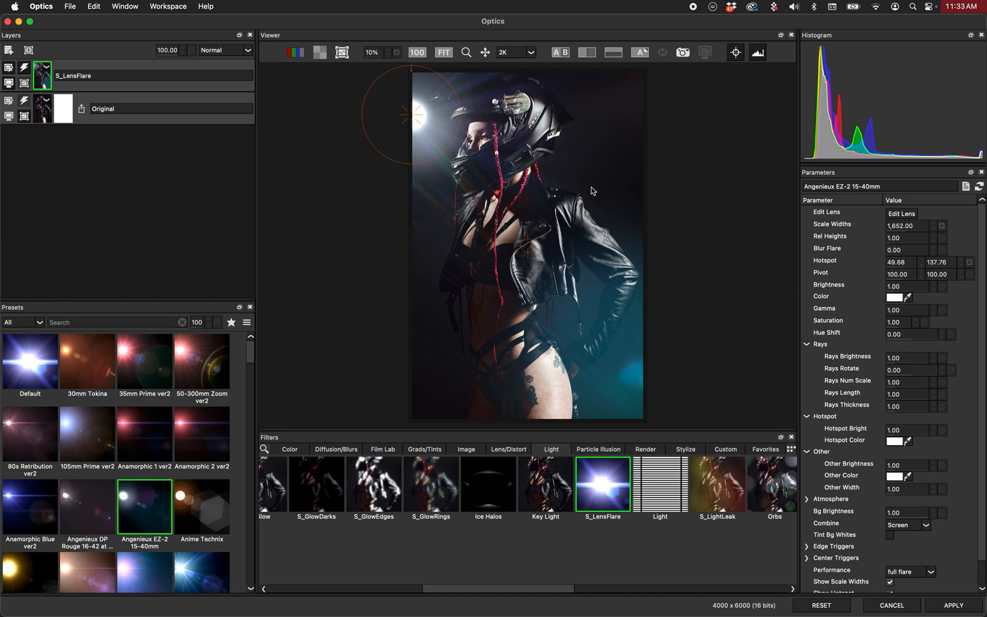
pyautogui.moveTo(423, 124); pyautogui.dragTo(434, 136)
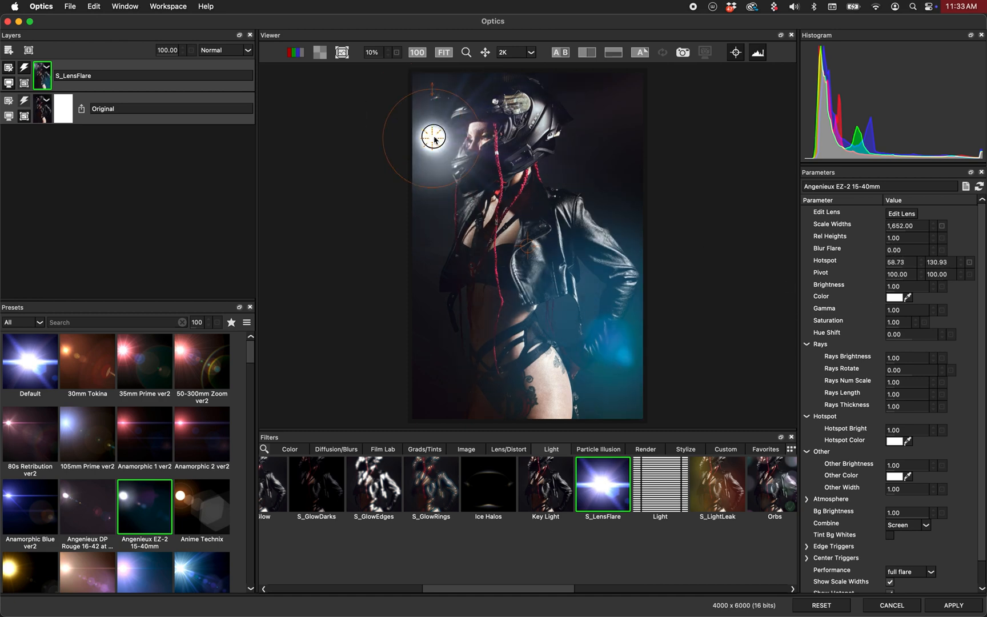
# Tint the lens flare pale green, trying yellow and pale yellow first.
pyautogui.click(894, 297)
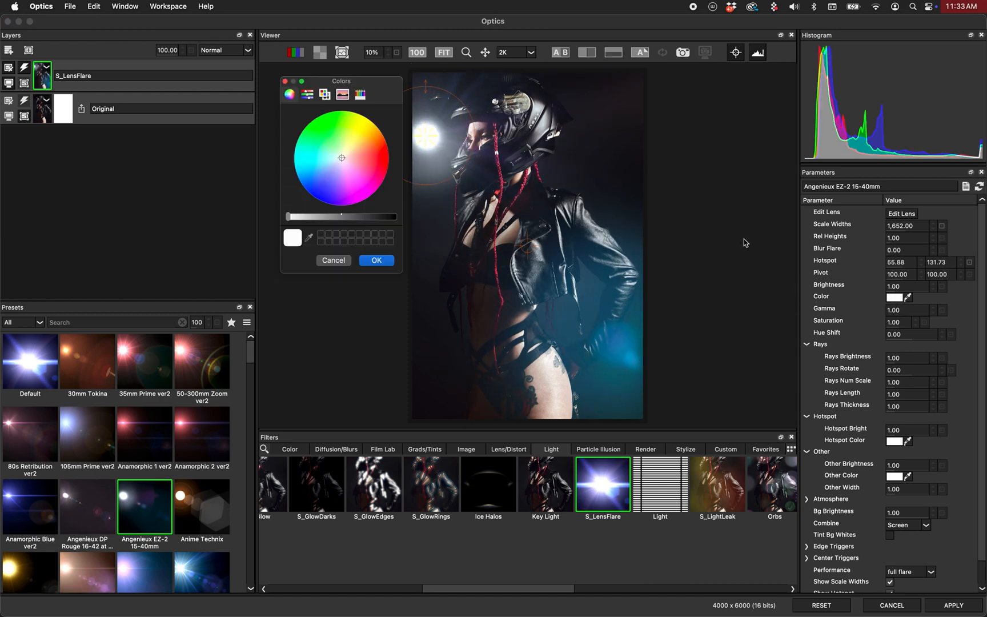
pyautogui.click(362, 130)
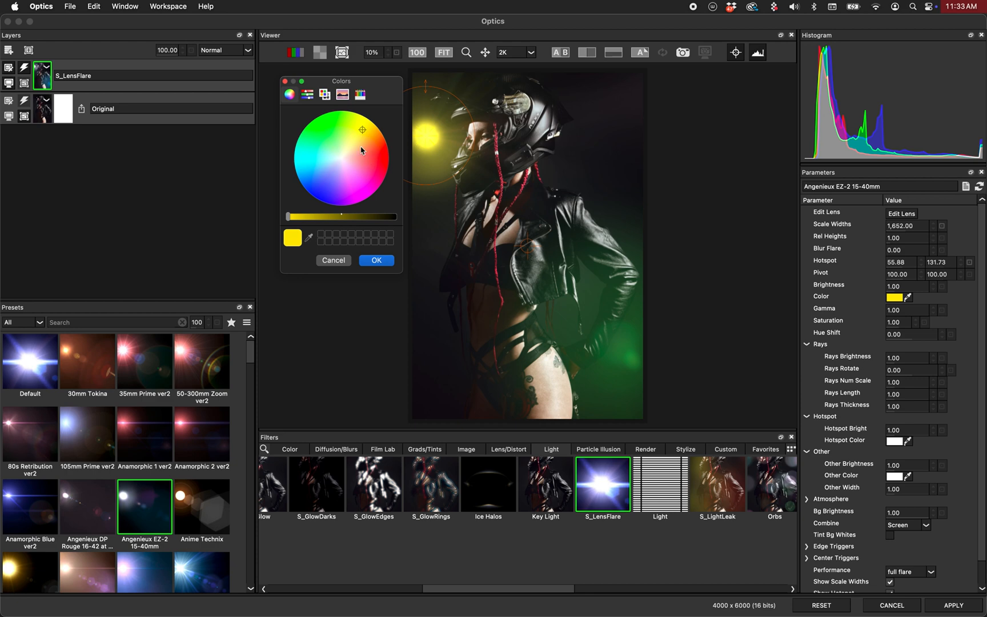
pyautogui.click(349, 143)
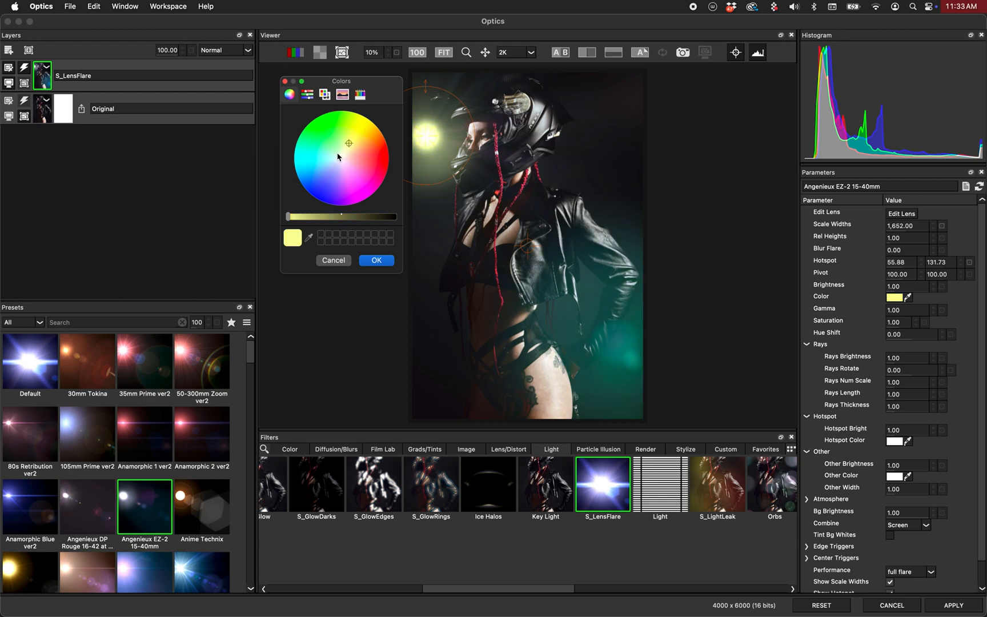
pyautogui.click(337, 153)
pyautogui.click(378, 260)
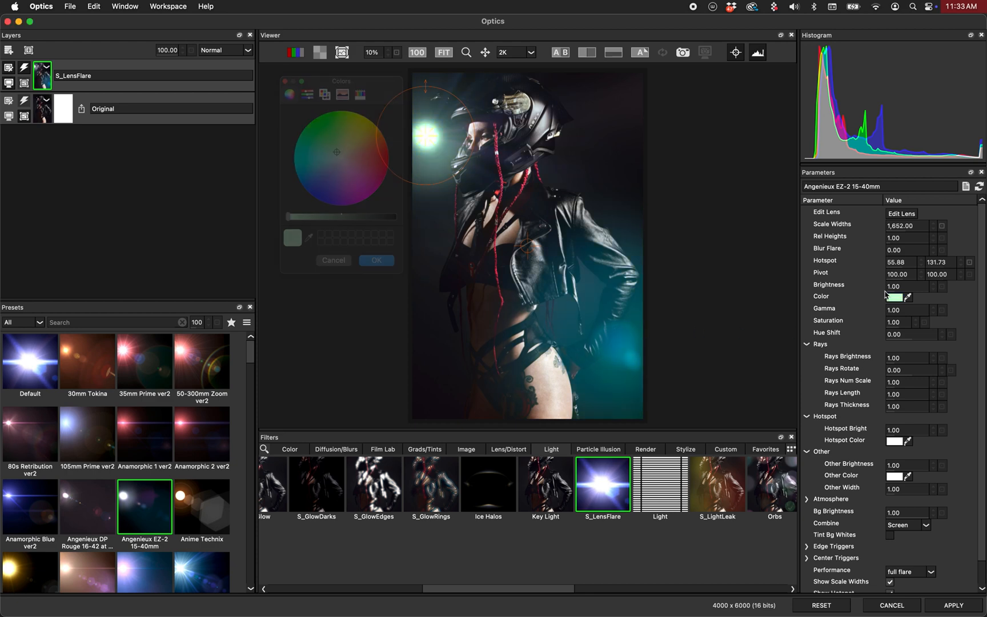
# Try Blur Flare at 29 and reset it; set Scale Widths to 1,679, horizontal Hotspot to 57.88, Gamma to 1.66 and Saturation to 1.73.
pyautogui.moveTo(904, 252); pyautogui.dragTo(919, 252)
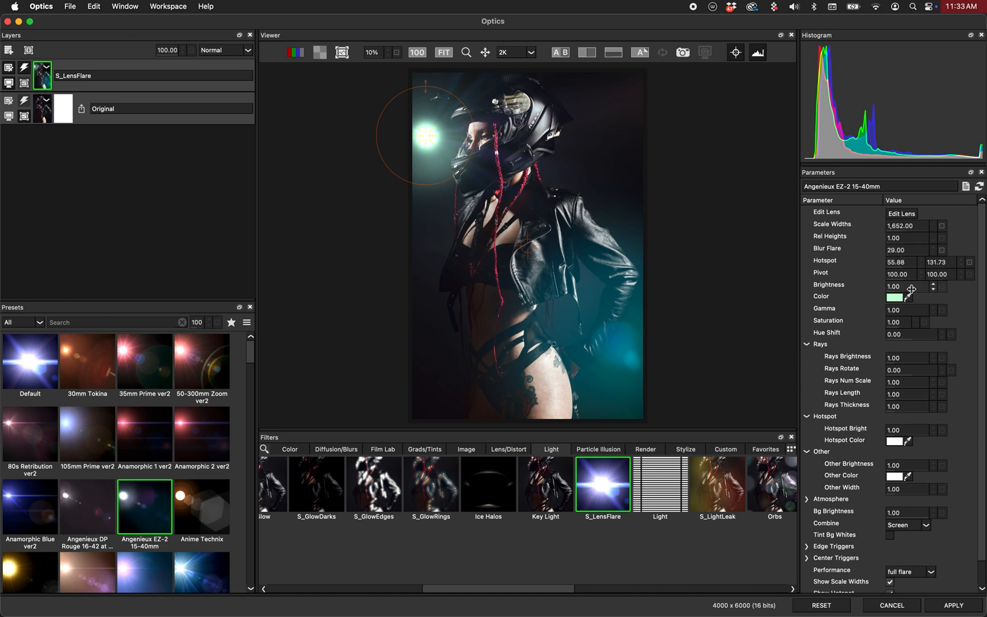
pyautogui.click(942, 251)
pyautogui.moveTo(899, 227); pyautogui.dragTo(919, 226)
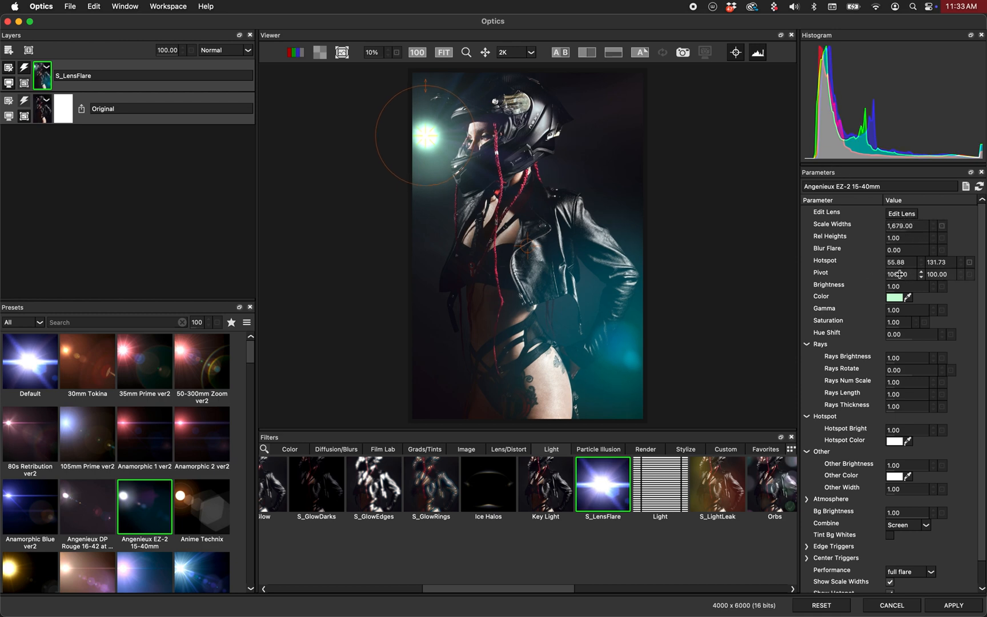
pyautogui.moveTo(894, 261)
pyautogui.mouseDown()
pyautogui.moveTo(914, 261)
pyautogui.moveTo(893, 261)
pyautogui.mouseUp()
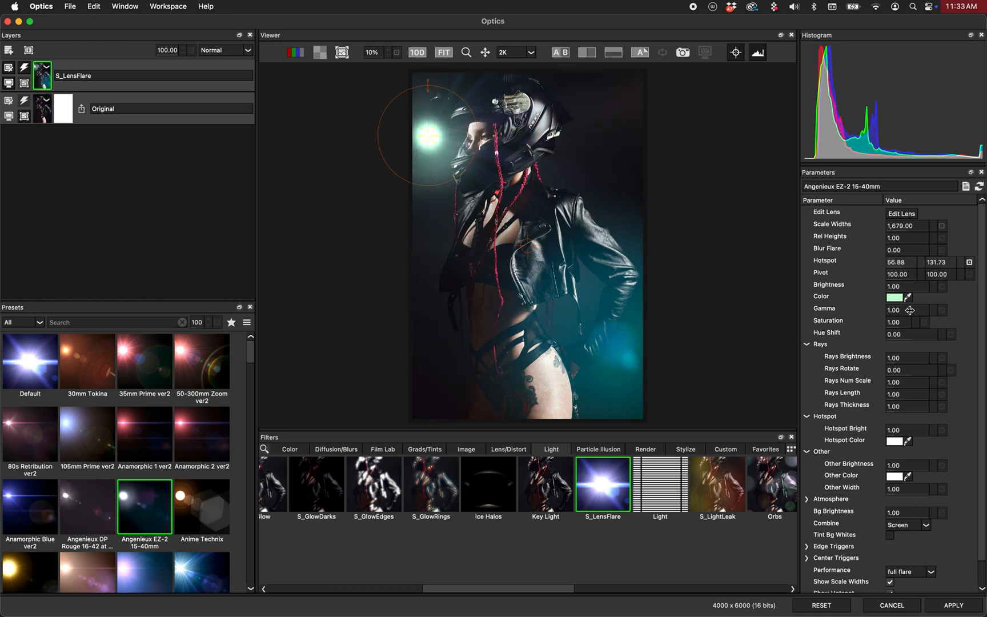
pyautogui.moveTo(910, 310)
pyautogui.mouseDown()
pyautogui.moveTo(927, 309)
pyautogui.moveTo(910, 322)
pyautogui.moveTo(920, 320)
pyautogui.mouseUp()
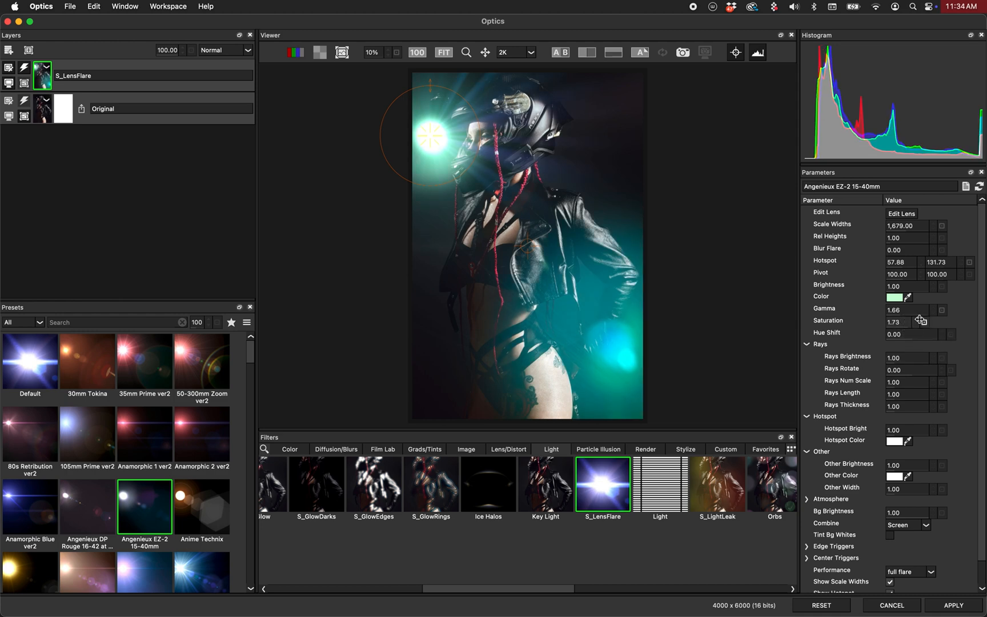
# Reposition the flare hotspot just outside the photo's left edge beside the helmet, at about 41.21, 135.22.
pyautogui.moveTo(431, 136); pyautogui.dragTo(425, 94)
pyautogui.click(574, 103)
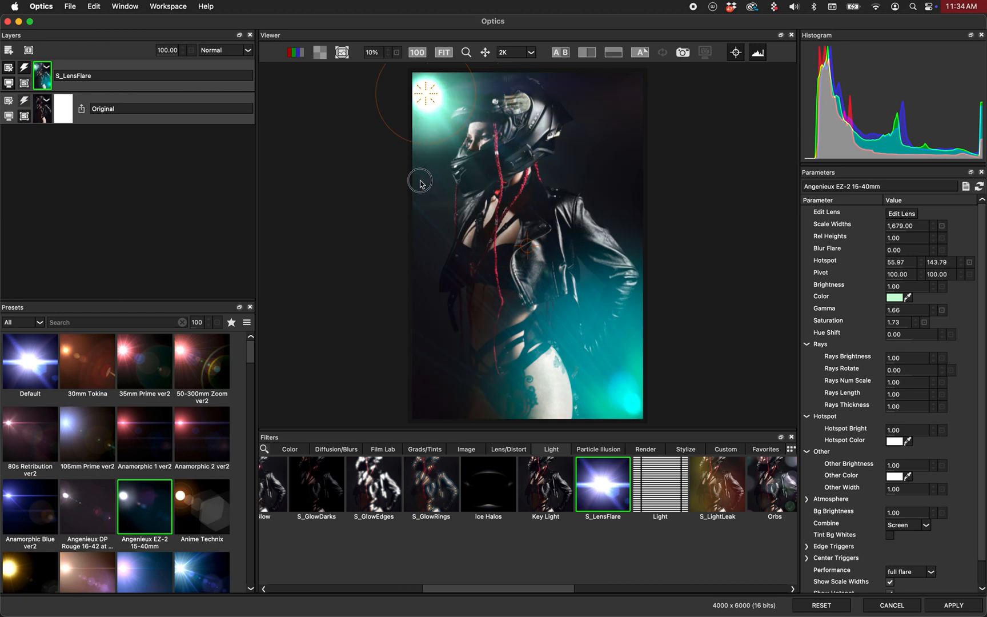
pyautogui.click(420, 183)
pyautogui.moveTo(418, 172); pyautogui.dragTo(393, 126)
pyautogui.click(395, 140)
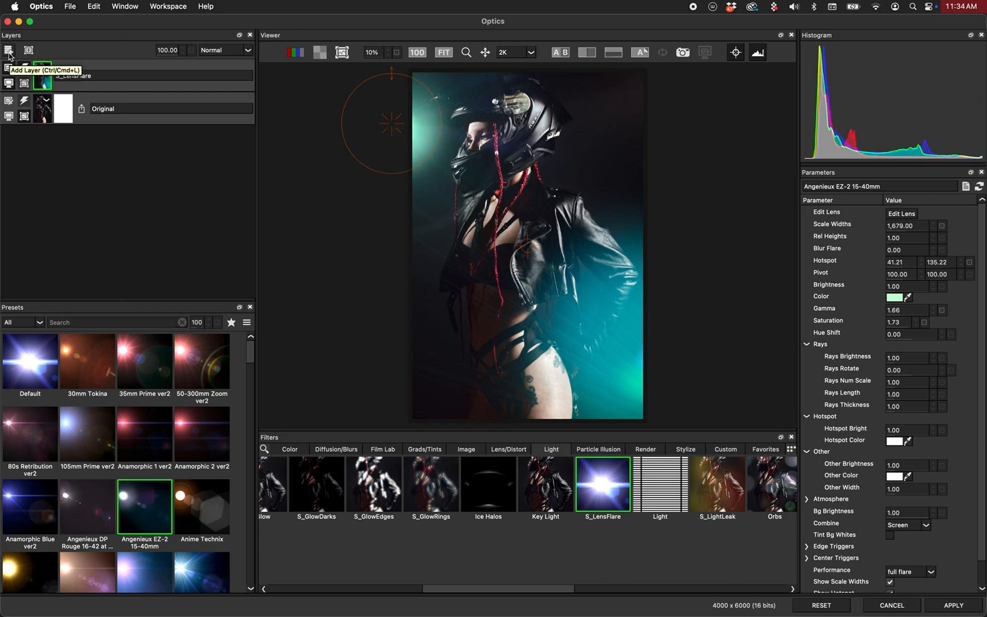
# Add a new layer above the S_LensFlare layer.
pyautogui.click(9, 53)
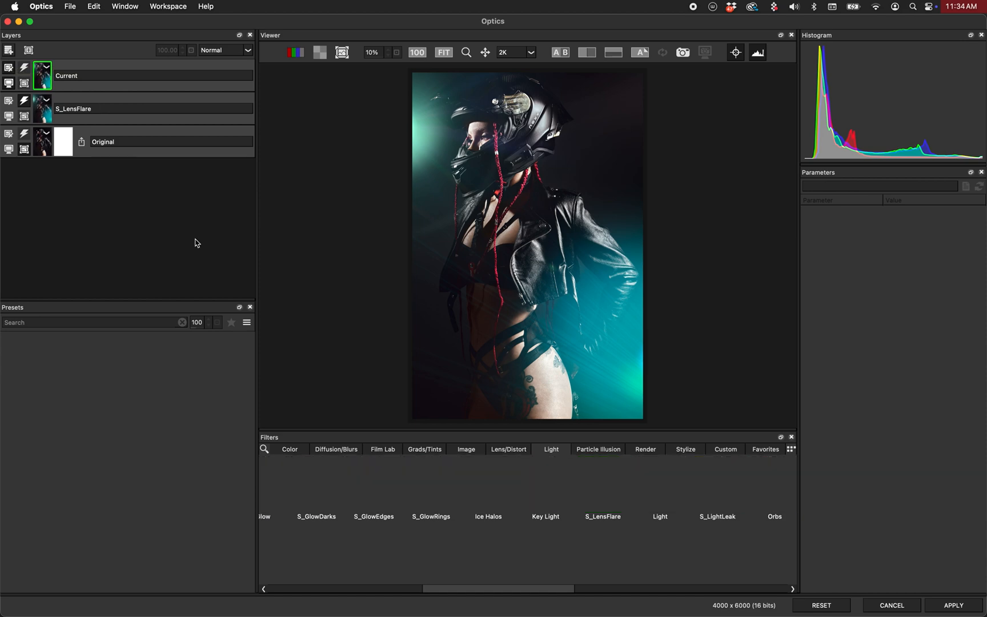
# Apply S_LensFlare with the Anamorphic 2 ver2 preset and place its hotspot just outside the photo's right edge, at about 154, 126.
pyautogui.click(608, 507)
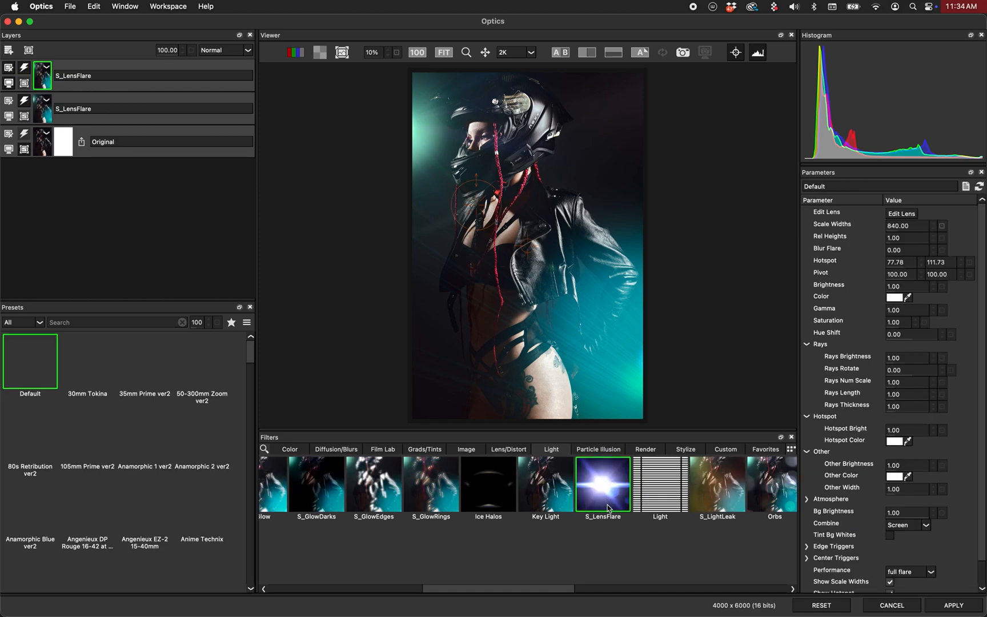
pyautogui.click(203, 448)
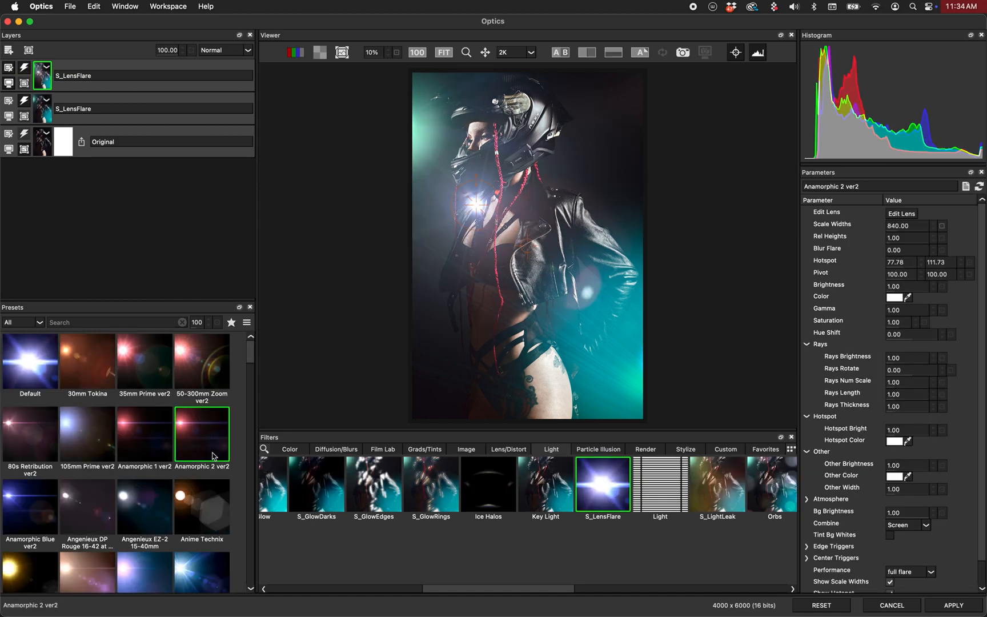
pyautogui.moveTo(481, 201); pyautogui.dragTo(651, 161)
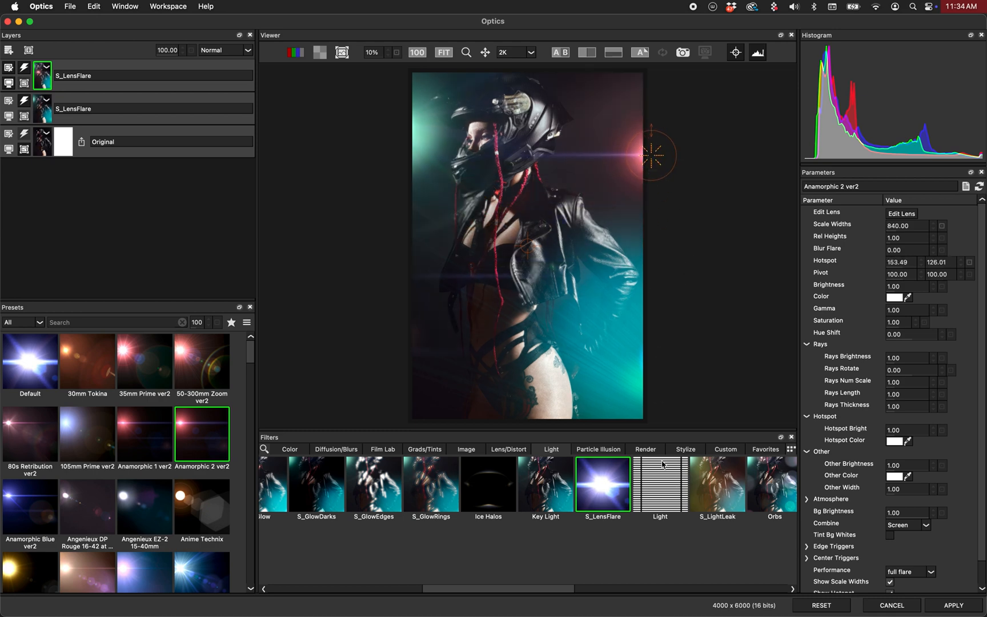
# Add a new layer with the Chromatic Aberration filter from Lens/Distort, using the Red/Cyan Pull from Bottom preset.
pyautogui.moveTo(438, 589); pyautogui.dragTo(283, 588)
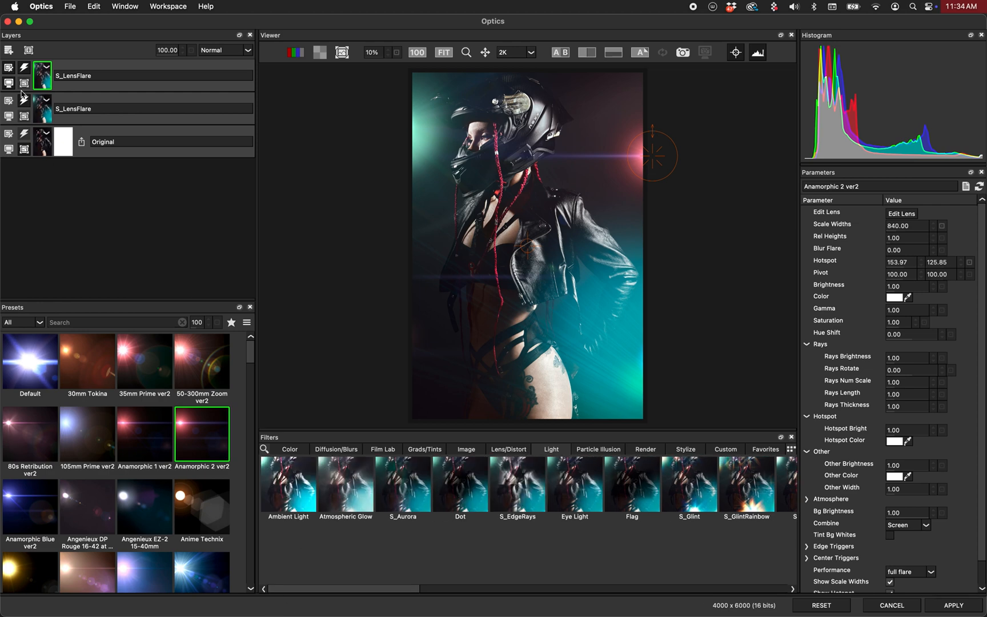
pyautogui.click(9, 49)
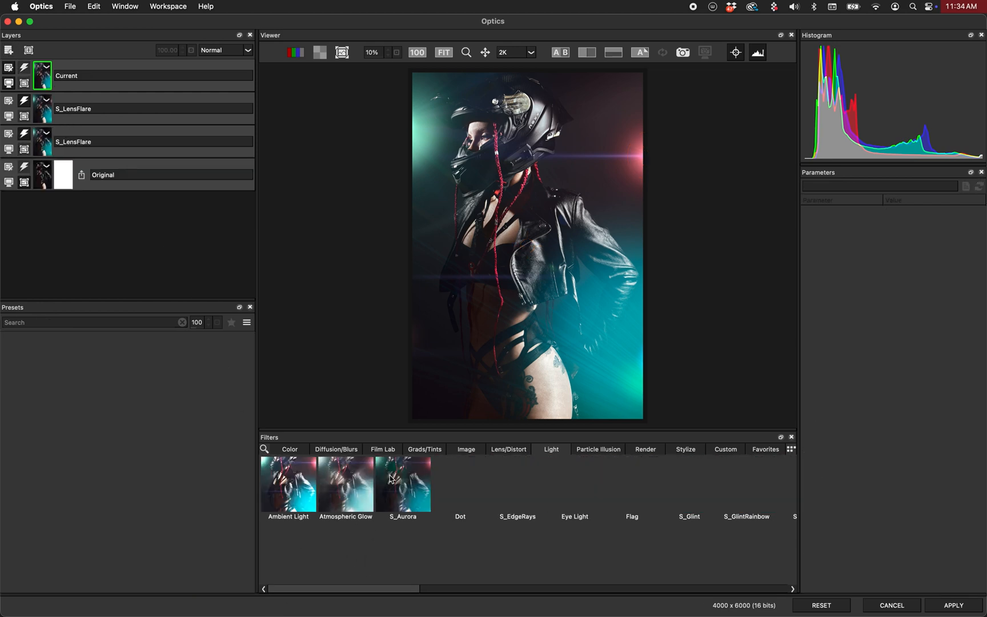
pyautogui.click(291, 450)
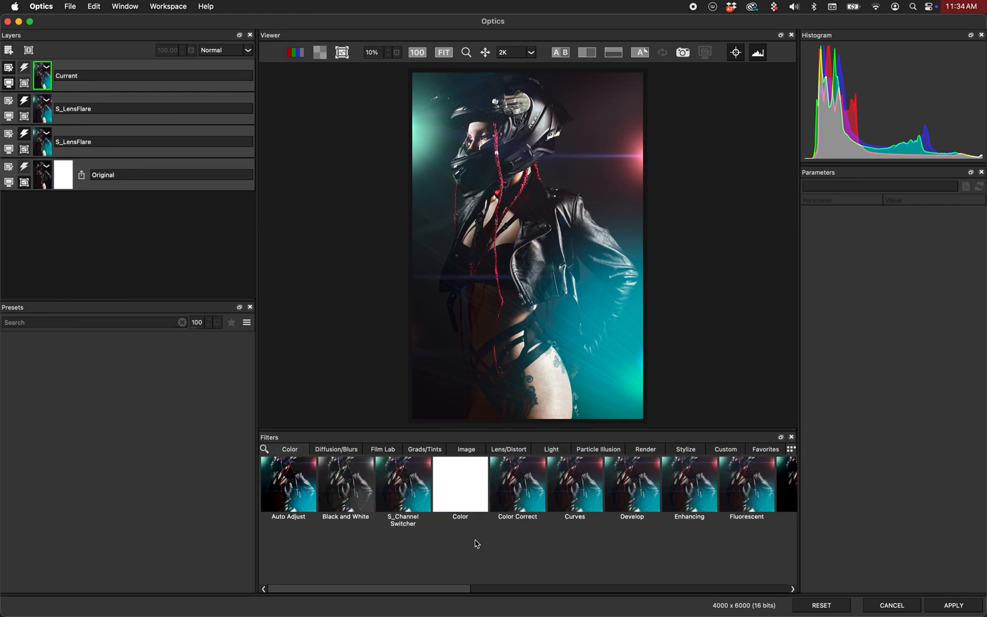
pyautogui.hscroll(3, 466, 592)
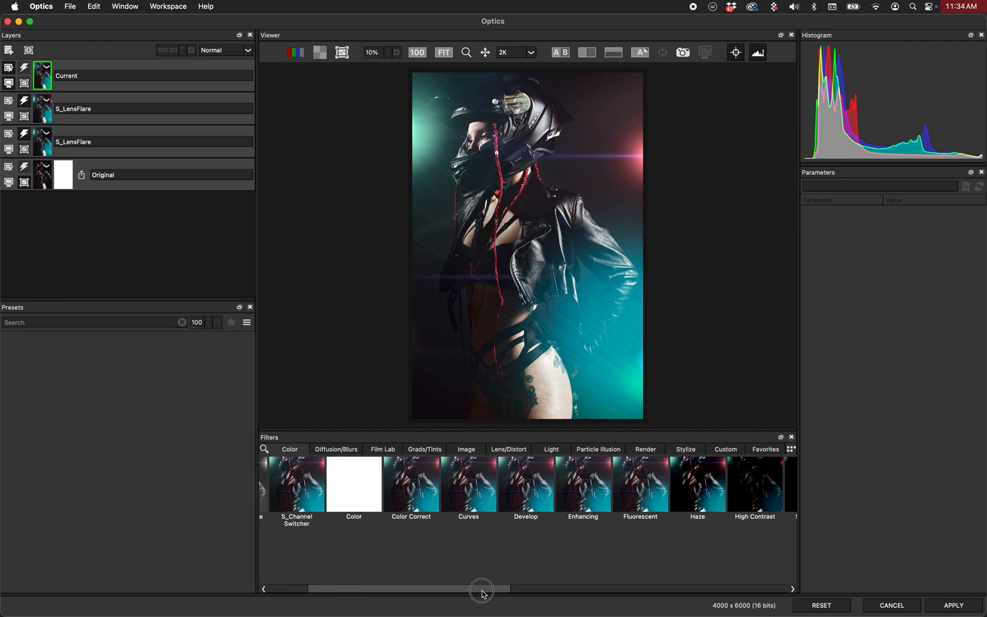
pyautogui.click(503, 451)
pyautogui.moveTo(486, 588); pyautogui.dragTo(406, 601)
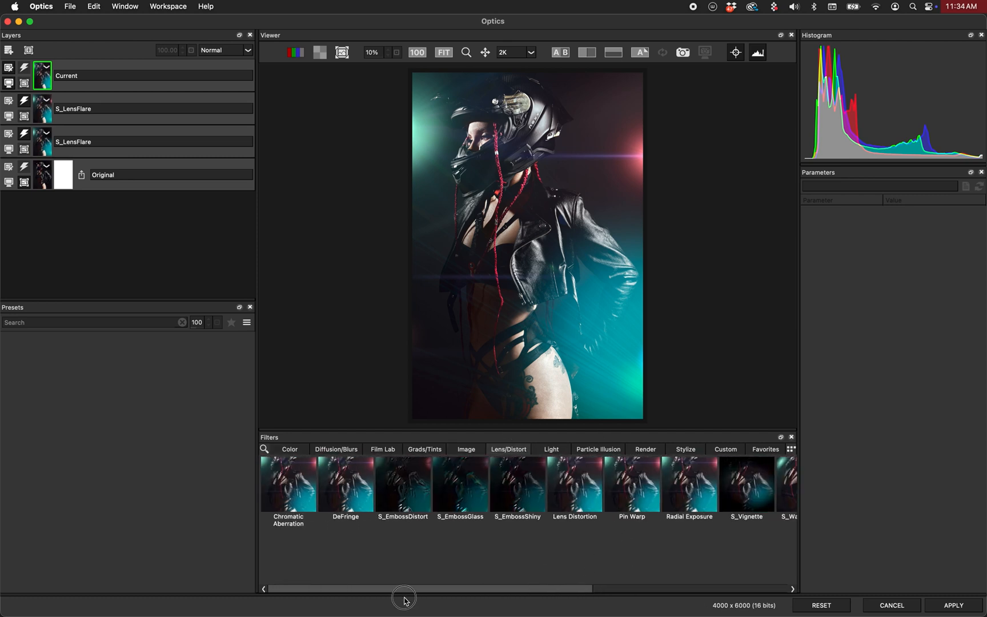
pyautogui.click(303, 491)
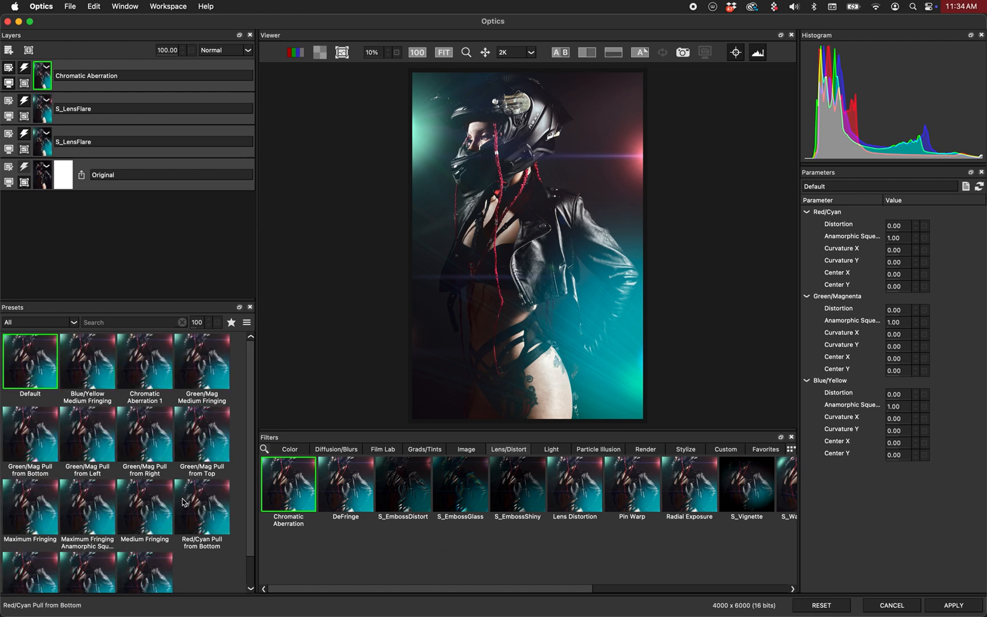
pyautogui.click(204, 516)
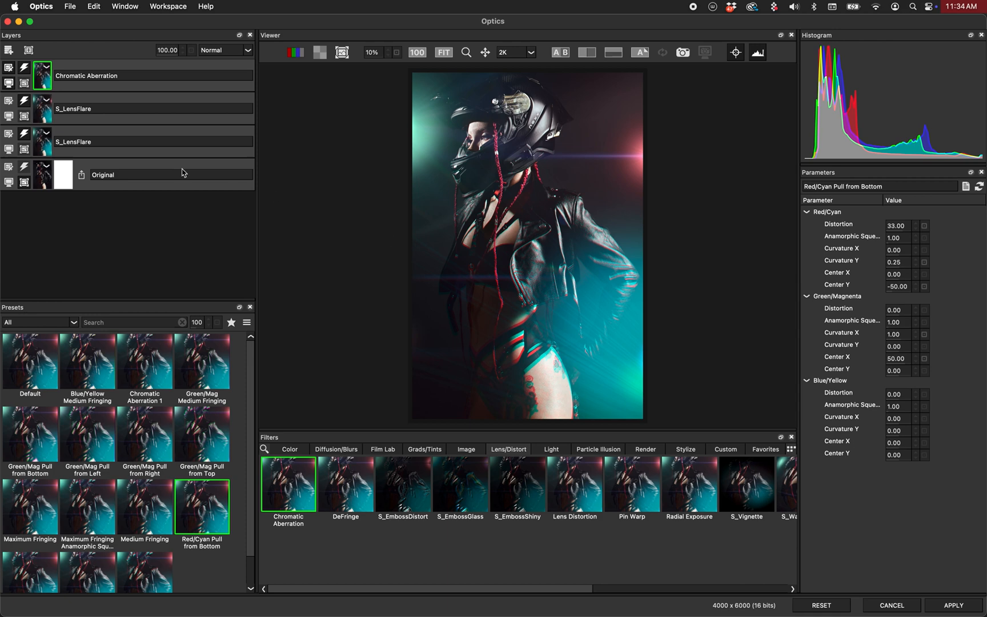
# Compare the photo with and without the Chromatic Aberration effect, and view the option for saving the setup.
pyautogui.click(24, 71)
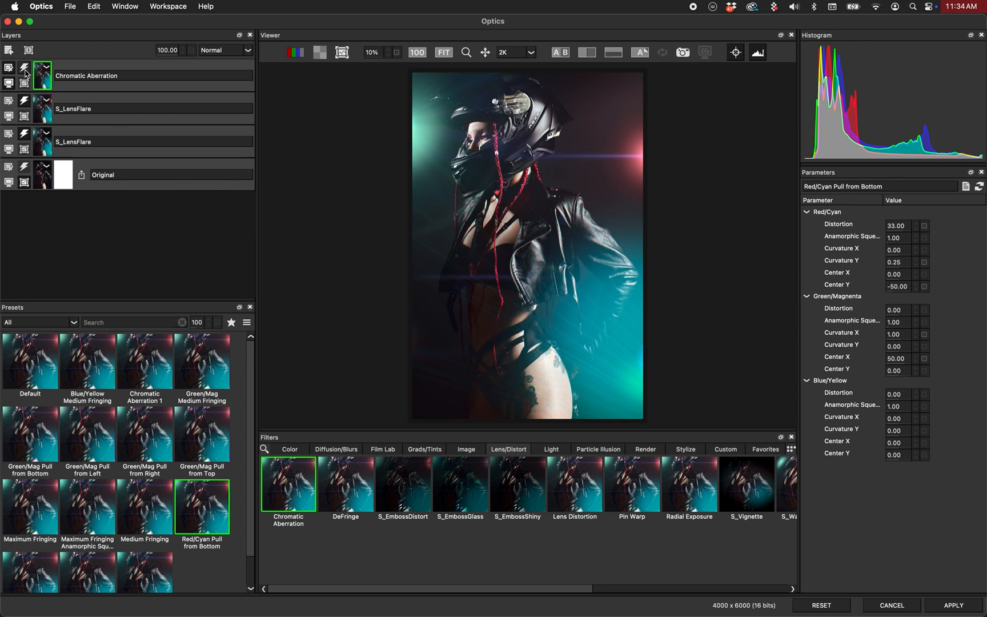
pyautogui.click(26, 71)
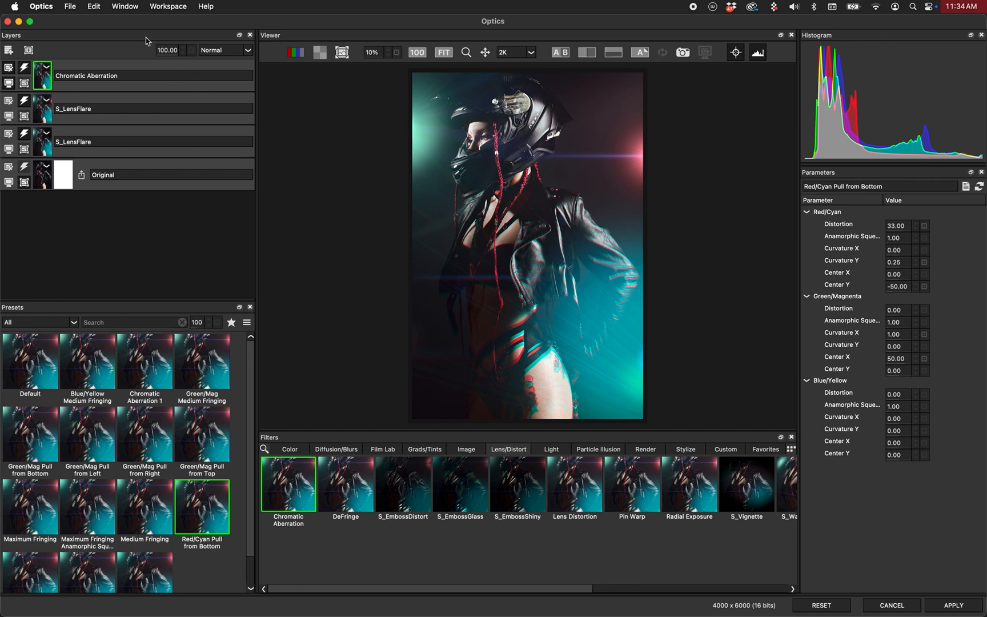
pyautogui.click(72, 5)
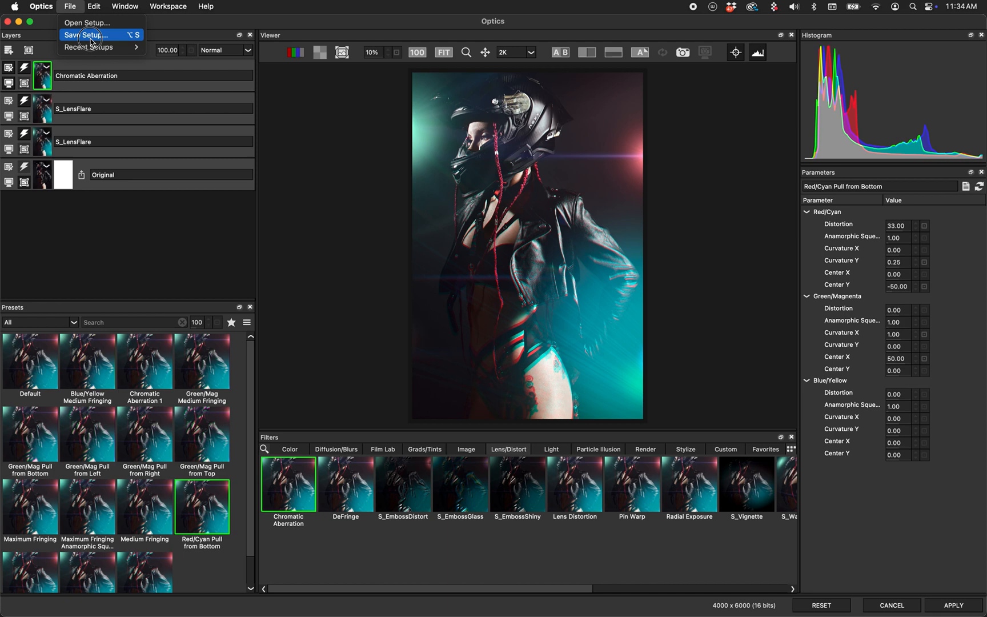
pyautogui.click(359, 279)
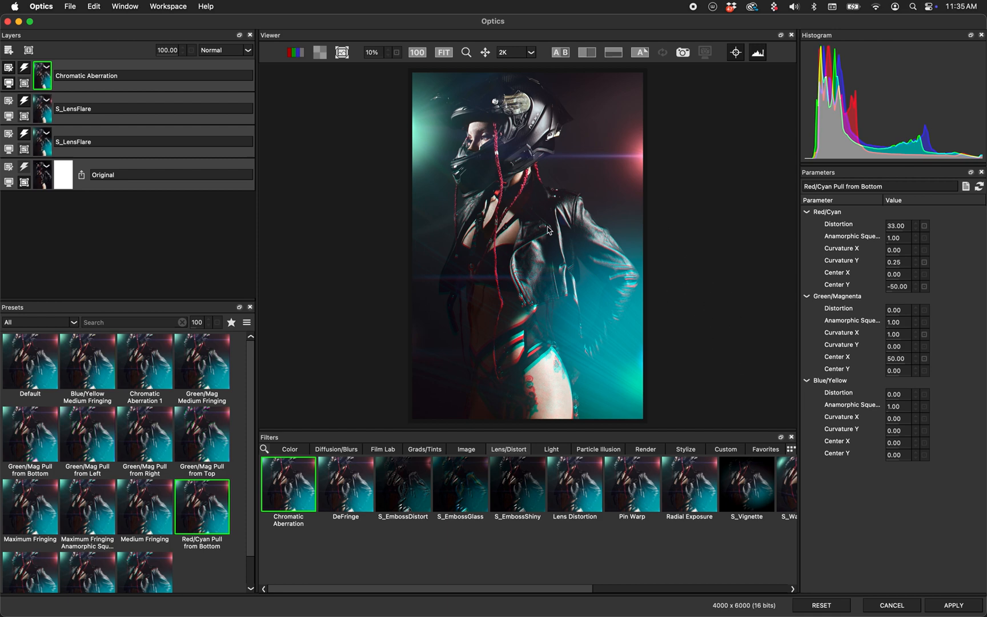
# Raise the red S_LensFlare hotspot beside the upper helmet, to about 152.54, 136.01.
pyautogui.click(44, 114)
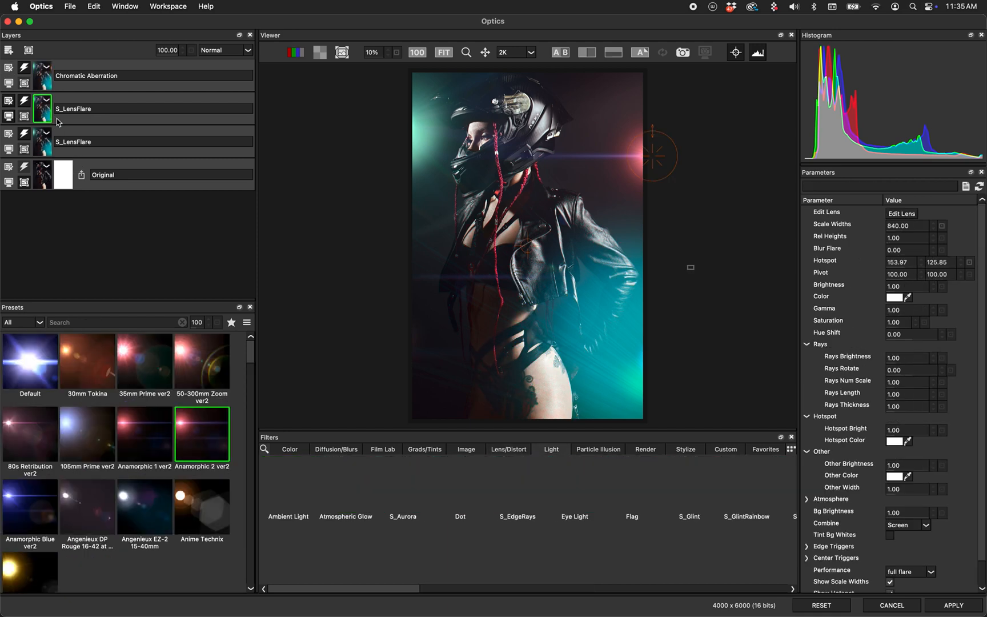
pyautogui.moveTo(657, 161); pyautogui.dragTo(652, 119)
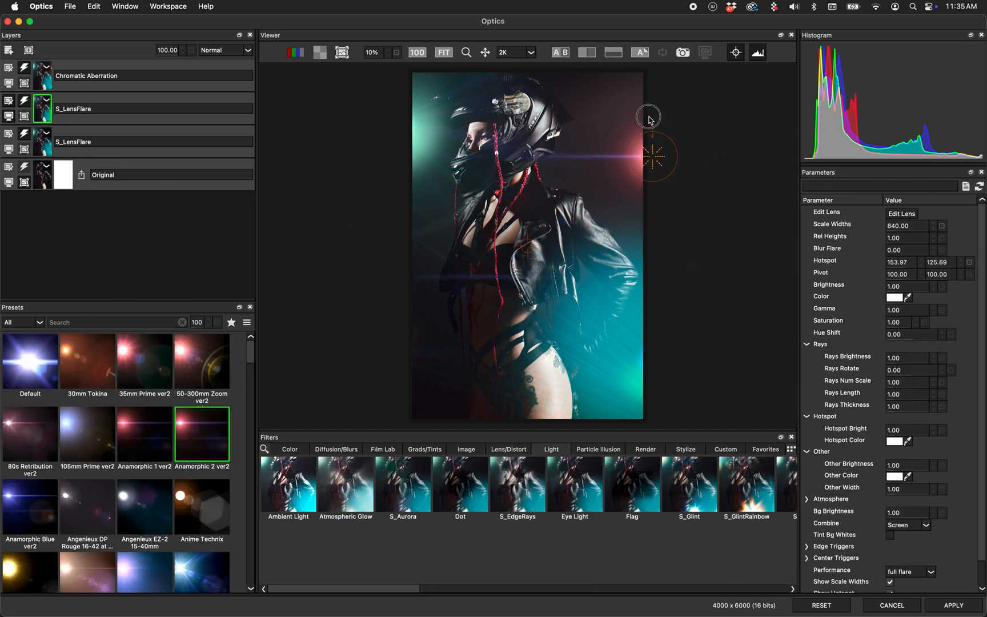
pyautogui.moveTo(655, 125); pyautogui.dragTo(658, 130)
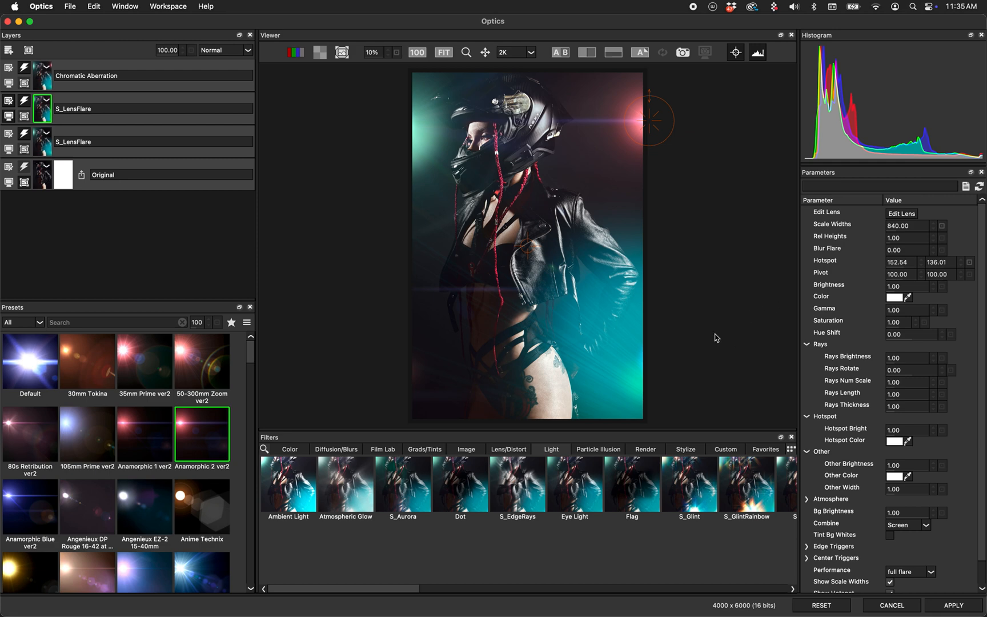
# Reselect the Chromatic Aberration layer and, after browsing the other filter categories, apply the whole Optics effect stack to the Smart Object.
pyautogui.click(46, 84)
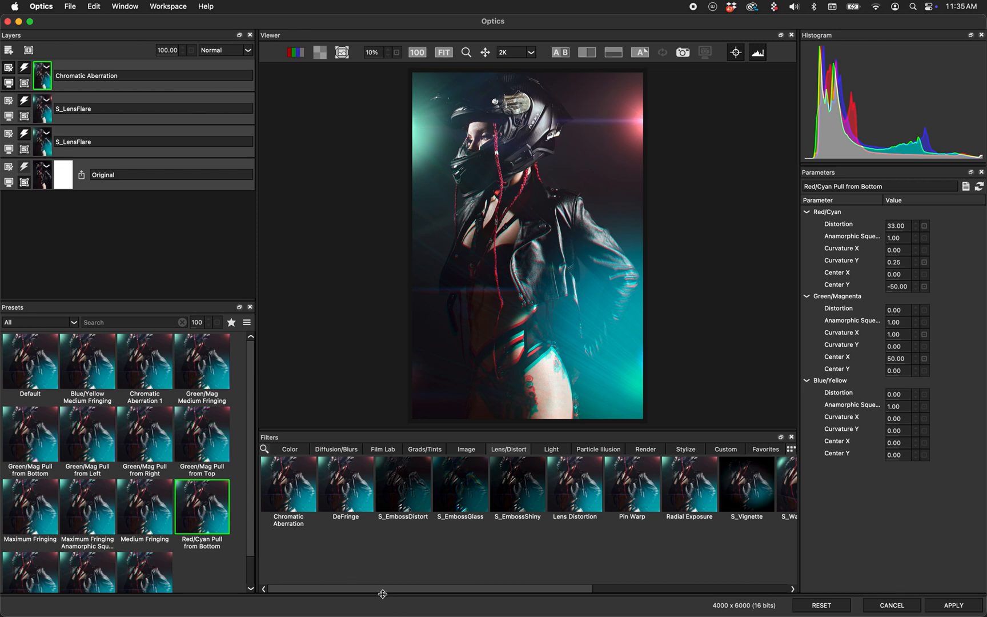
pyautogui.moveTo(381, 590); pyautogui.dragTo(319, 589)
pyautogui.click(620, 450)
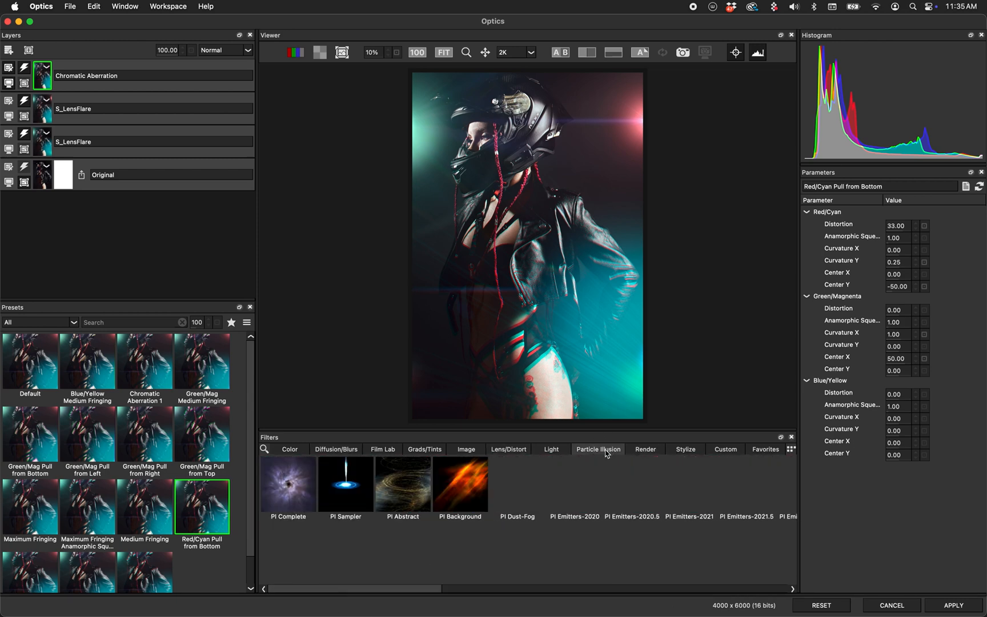
pyautogui.click(645, 450)
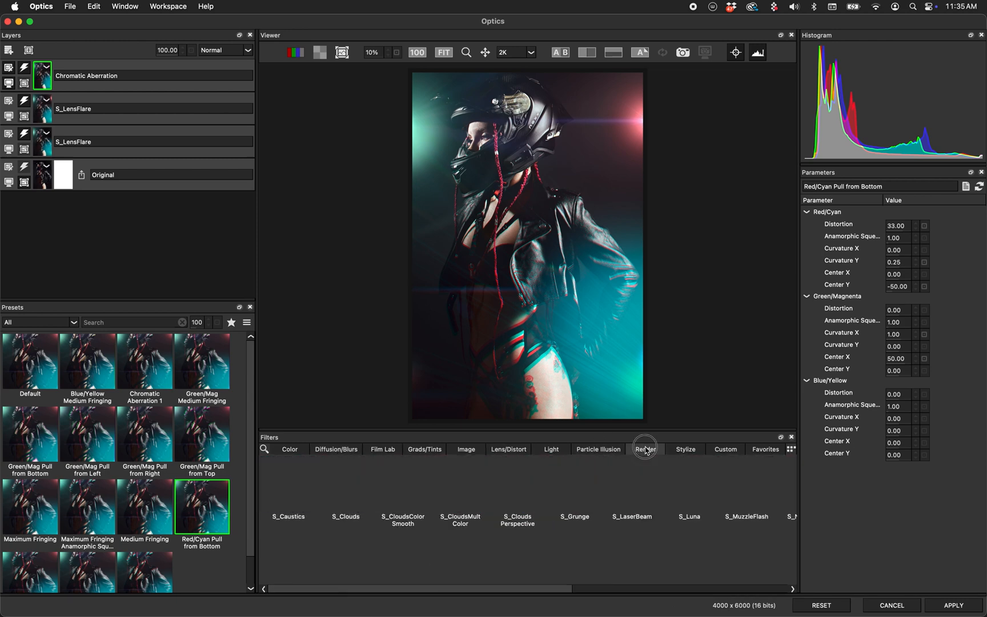
pyautogui.click(341, 450)
pyautogui.click(299, 450)
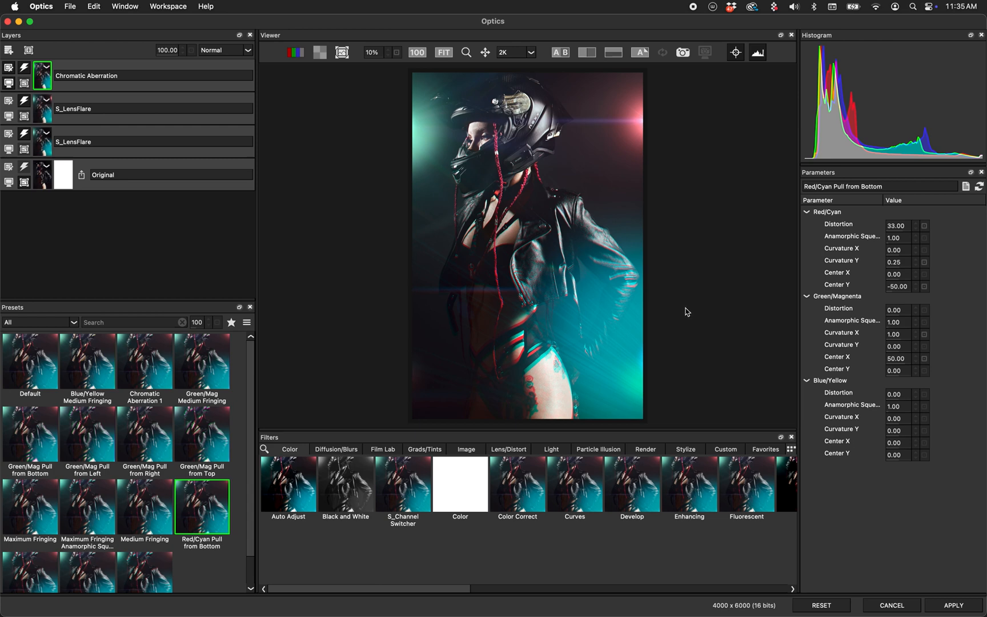
pyautogui.click(945, 606)
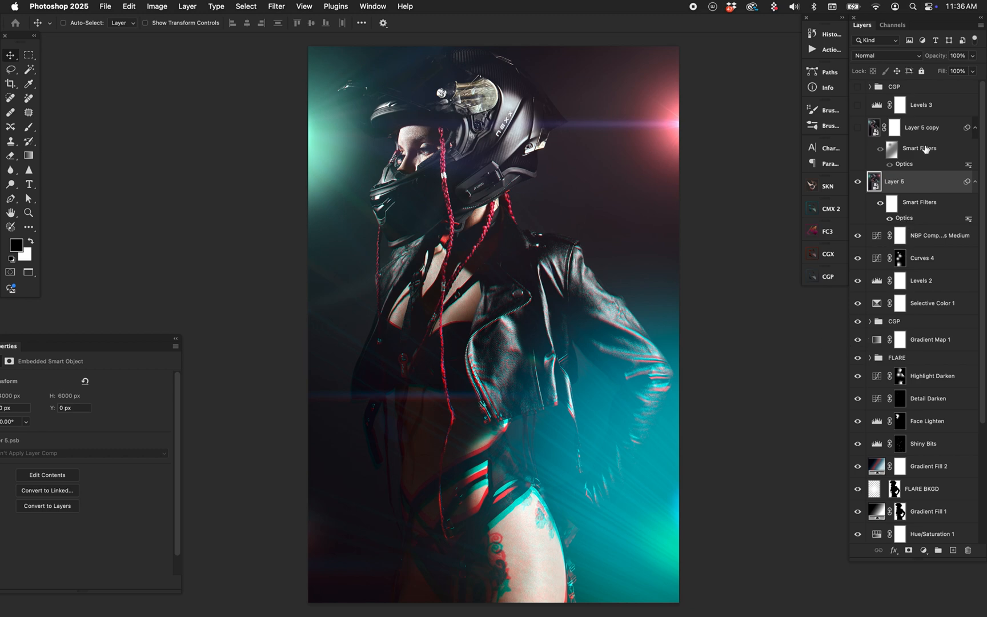
# Compare Layer 5 with Layer 5 copy, leaving Layer 5 hidden and Layer 5 copy, Levels 3 and the top CGP group shown.
pyautogui.click(857, 182)
pyautogui.click(857, 127)
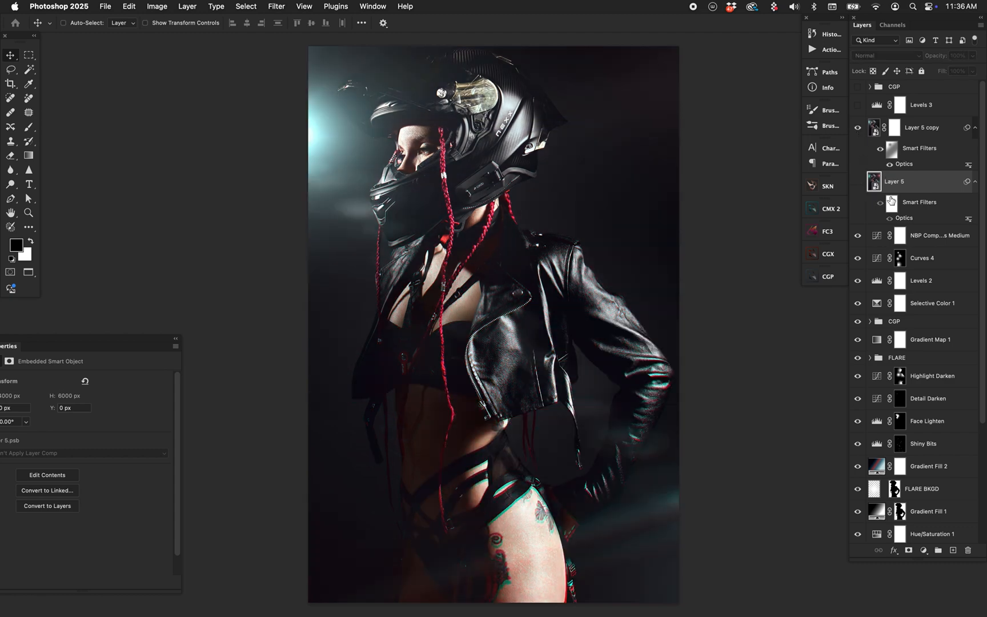
pyautogui.click(857, 128)
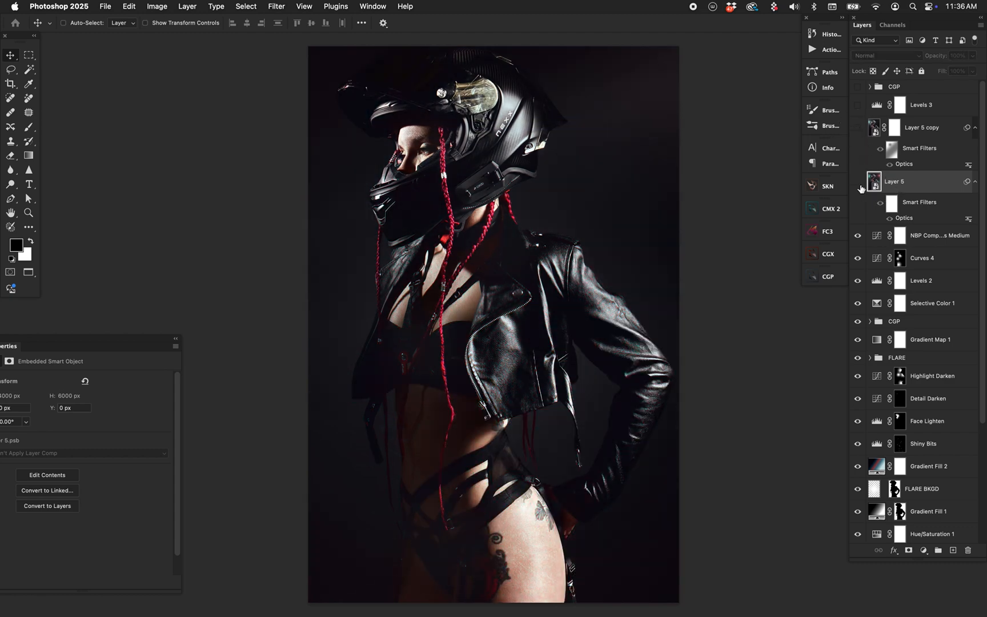
pyautogui.click(858, 181)
pyautogui.click(857, 181)
pyautogui.click(857, 127)
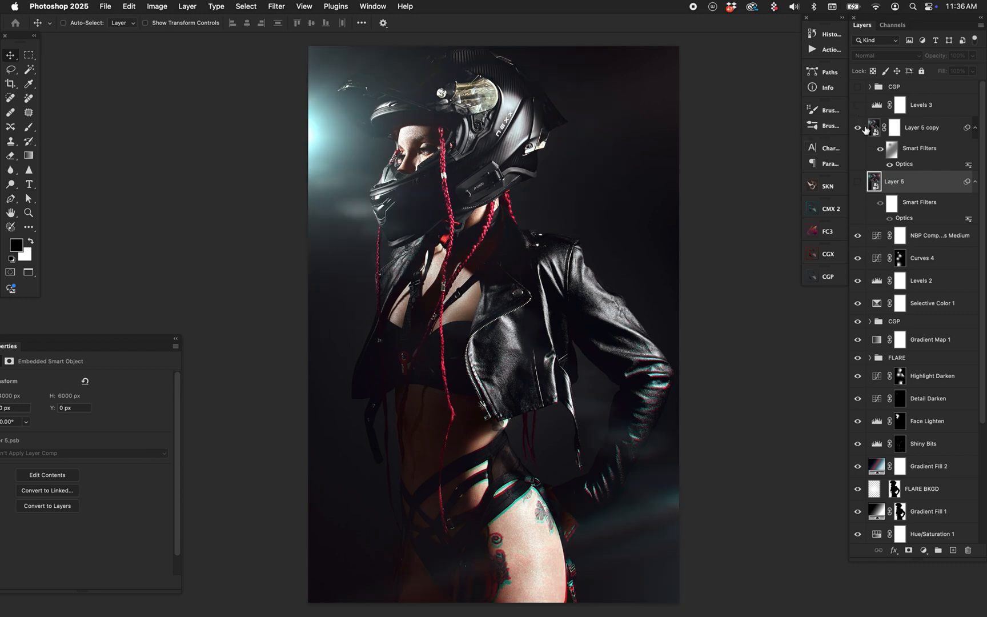
pyautogui.moveTo(857, 105); pyautogui.dragTo(857, 87)
# Select Layer 5 copy and view where the Boris FX Optics filter is found, without opening it.
pyautogui.click(335, 6)
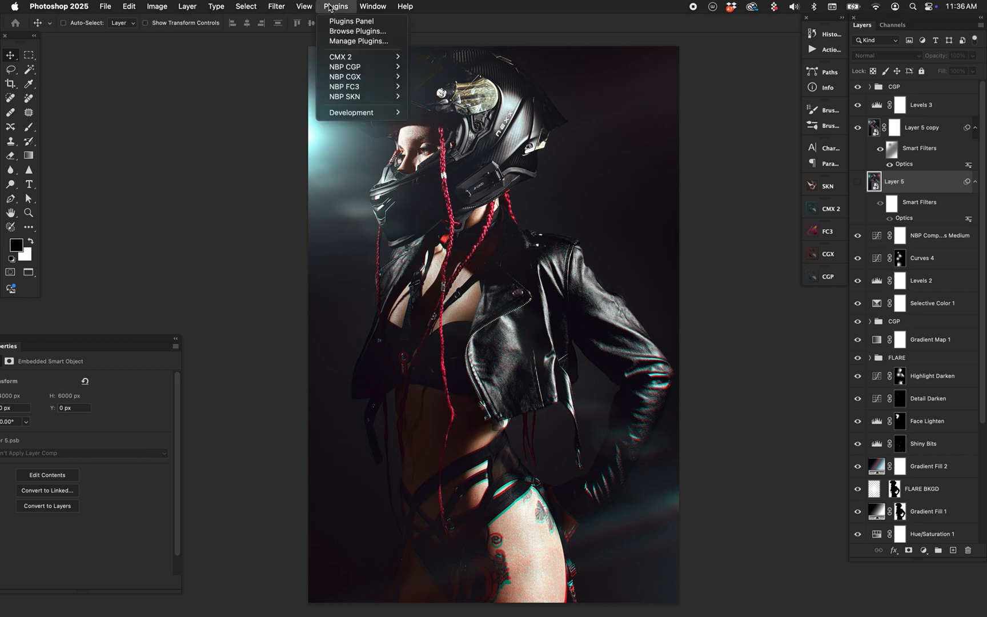
pyautogui.click(277, 6)
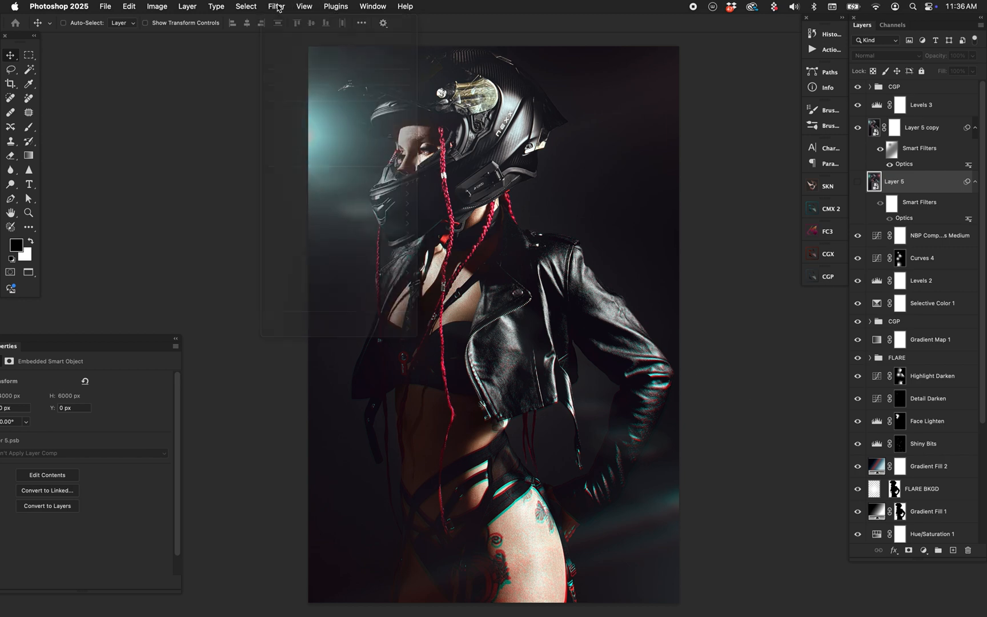
pyautogui.click(916, 130)
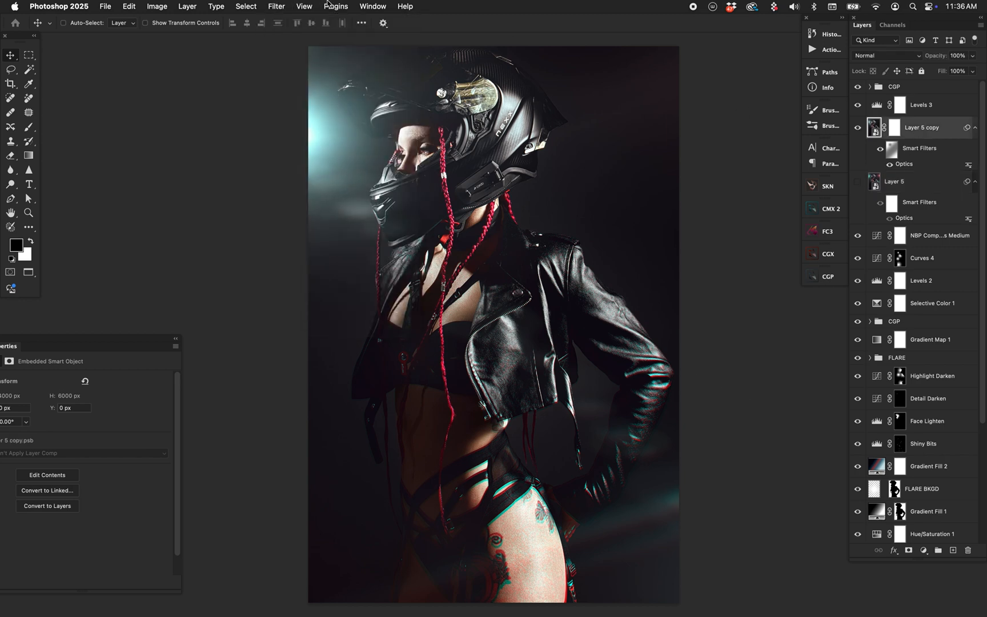
pyautogui.click(290, 6)
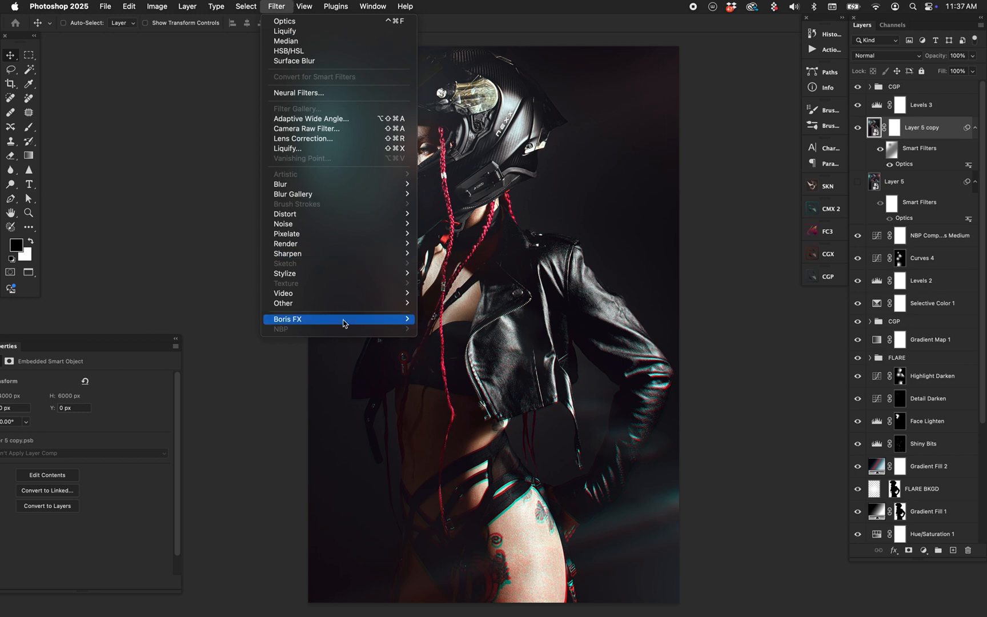
pyautogui.moveTo(344, 326)
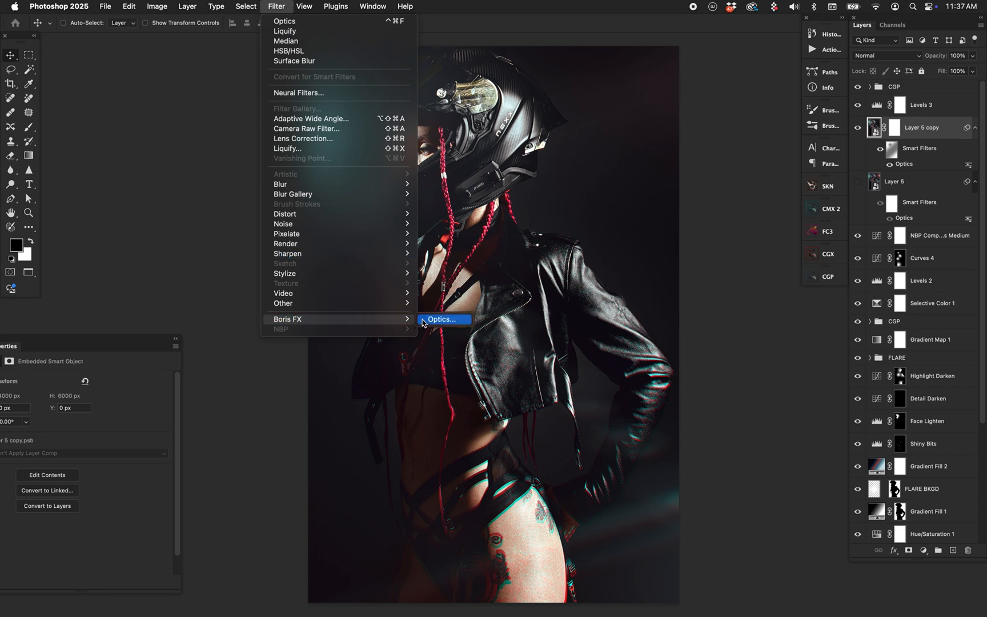
pyautogui.click(221, 280)
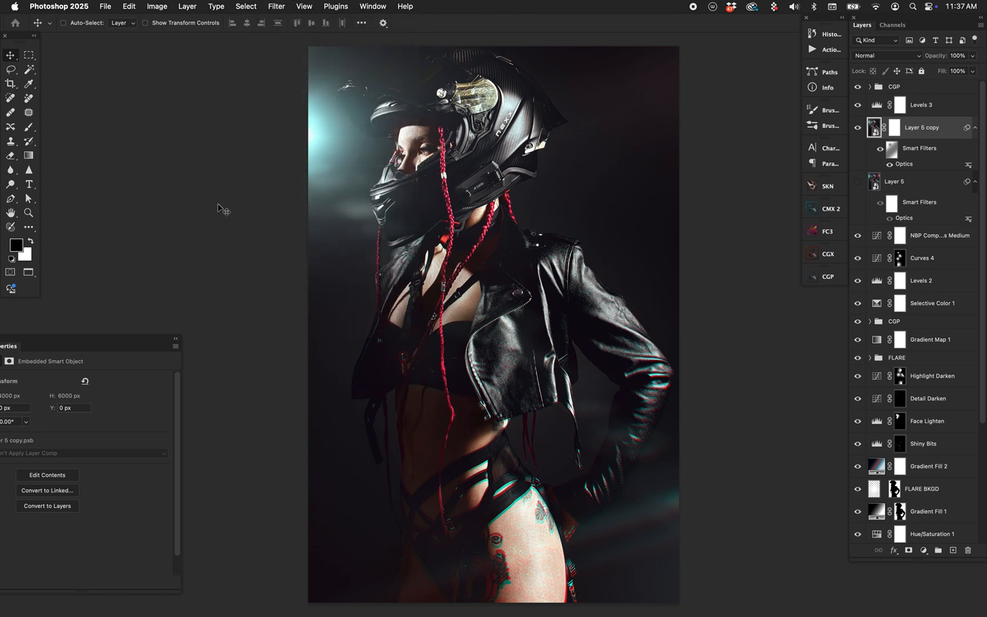